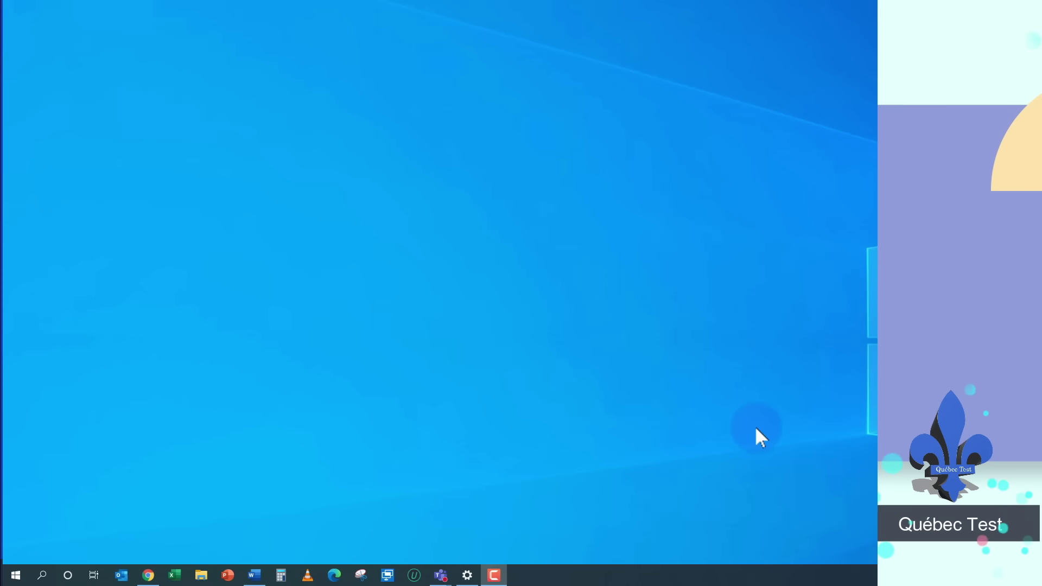
- Open the Confidentialité category in the Windows settings
click(15, 575)
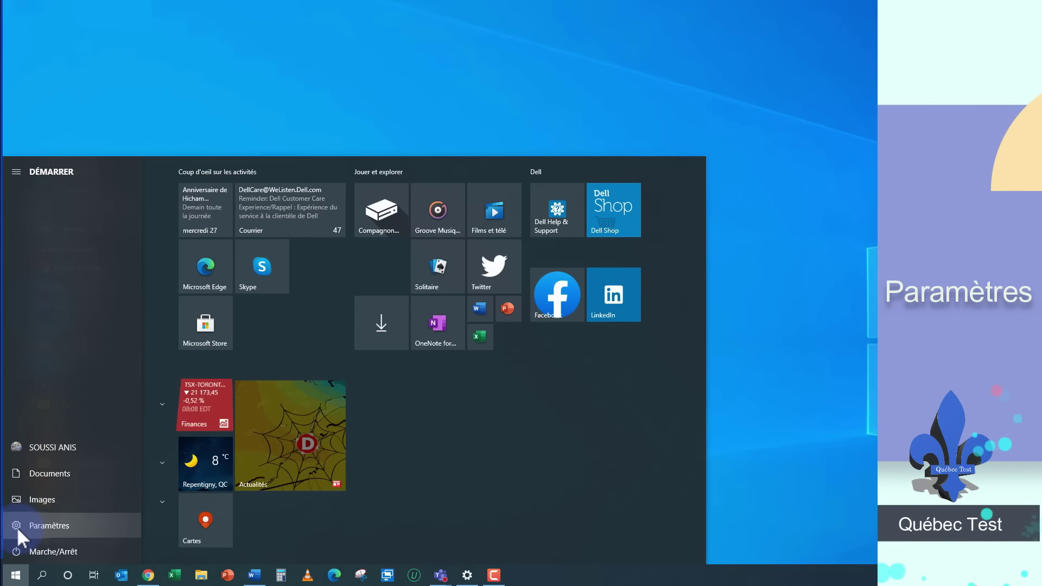
click(17, 526)
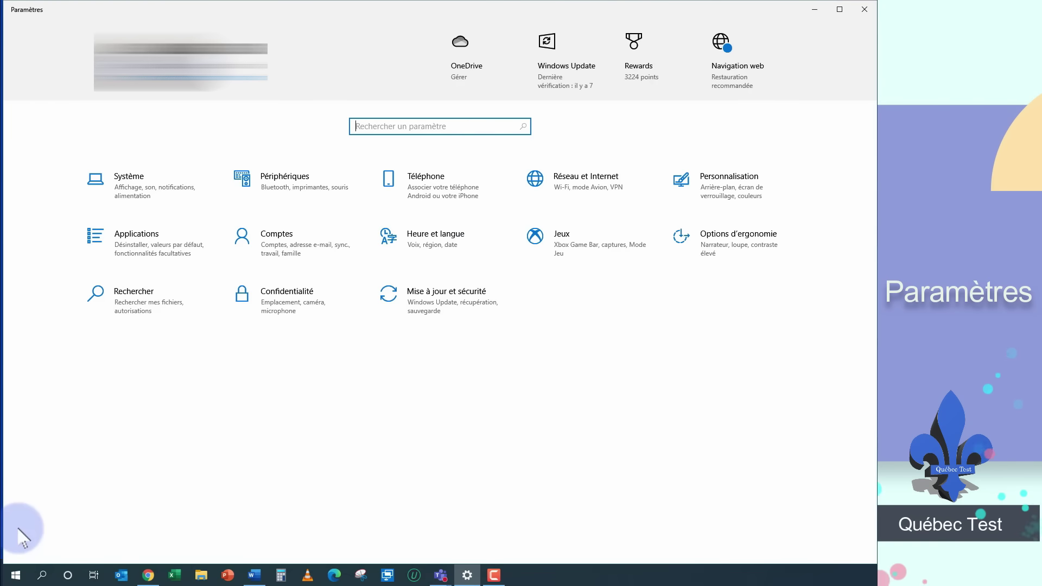
click(307, 311)
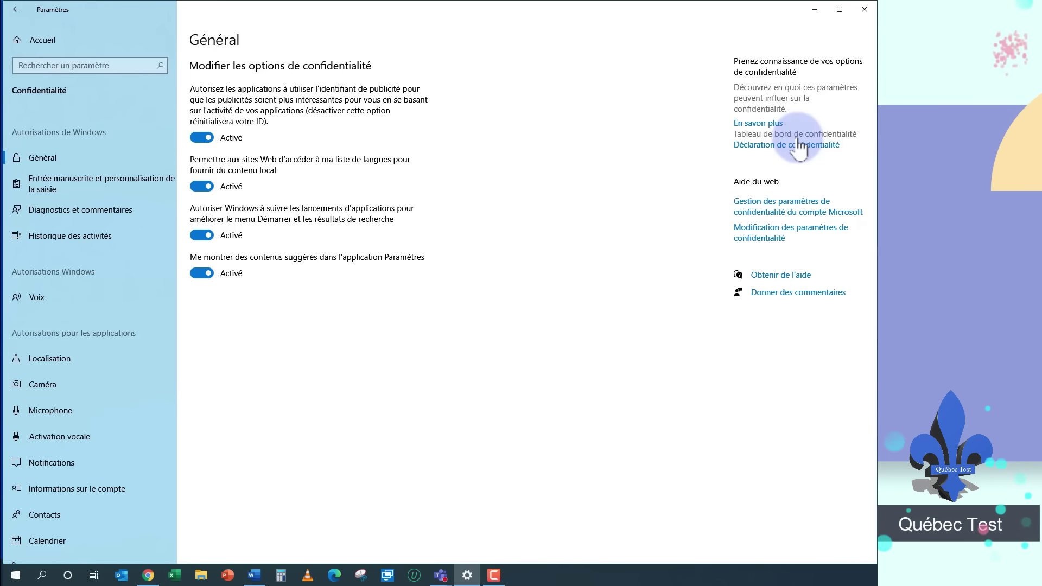
- Open the Tableau de bord de confidentialité in the web browser and sign in with the Microsoft account
click(797, 136)
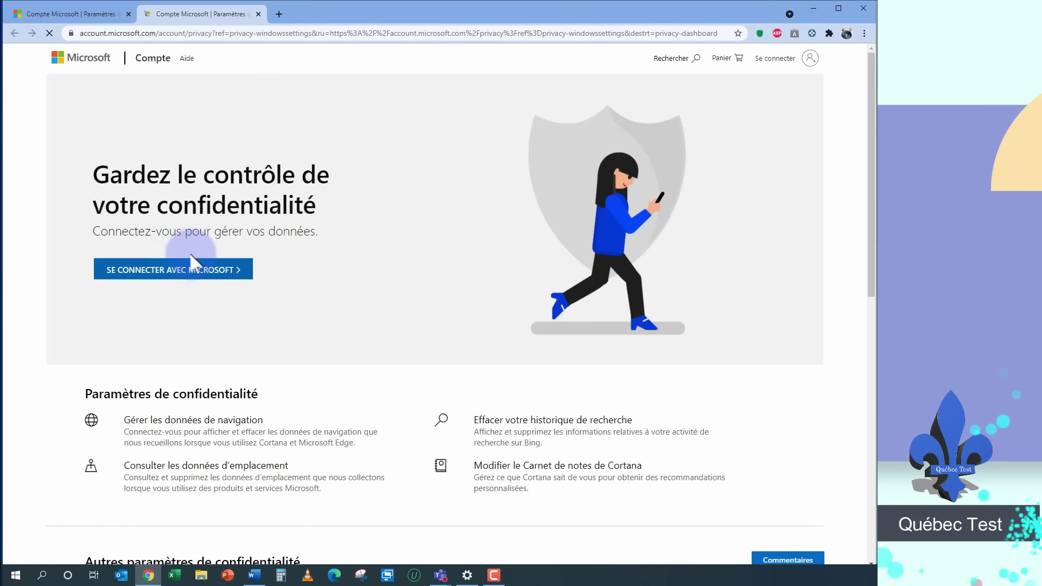
click(184, 272)
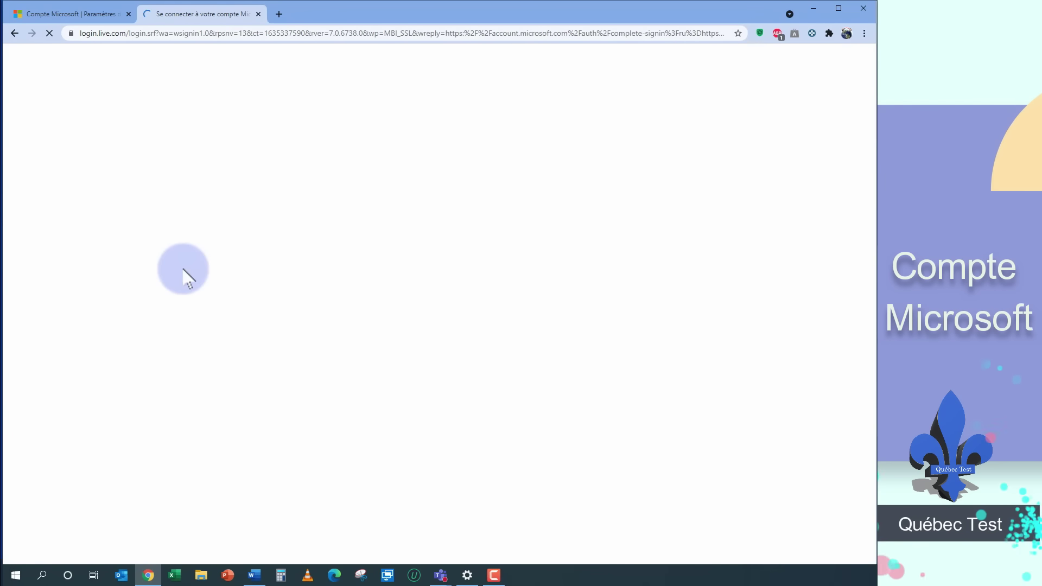
click(511, 367)
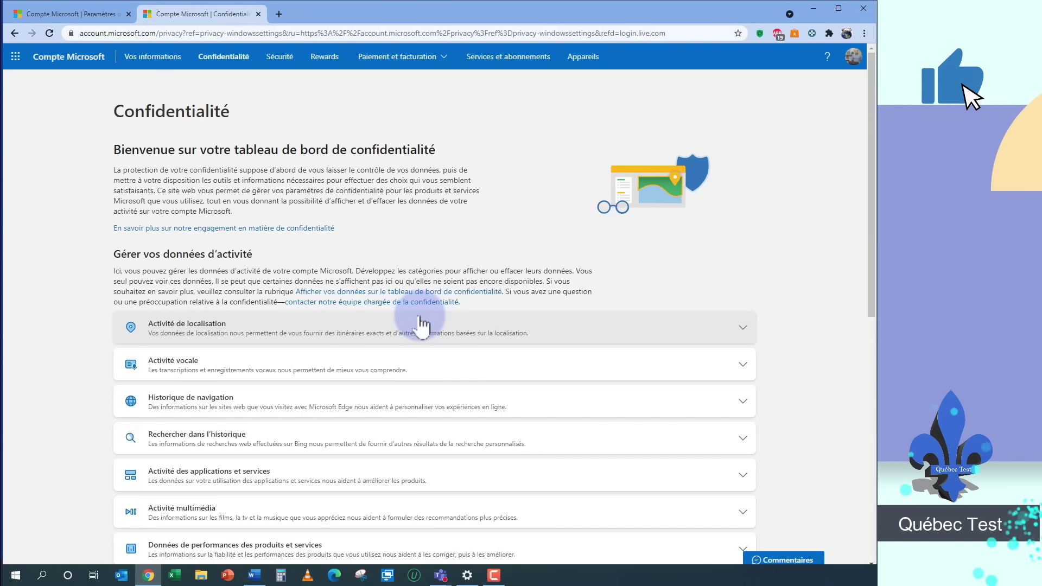
- Expand Activité vocale under the activity data and highlight the date 30 octobre 2020 in its description
scroll(320, 304, down, 3)
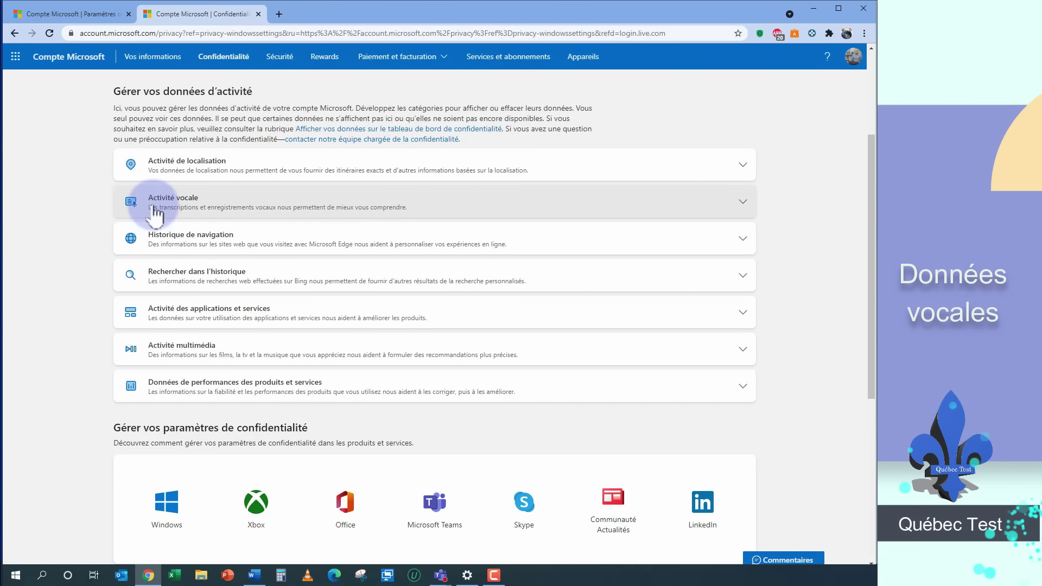
click(203, 202)
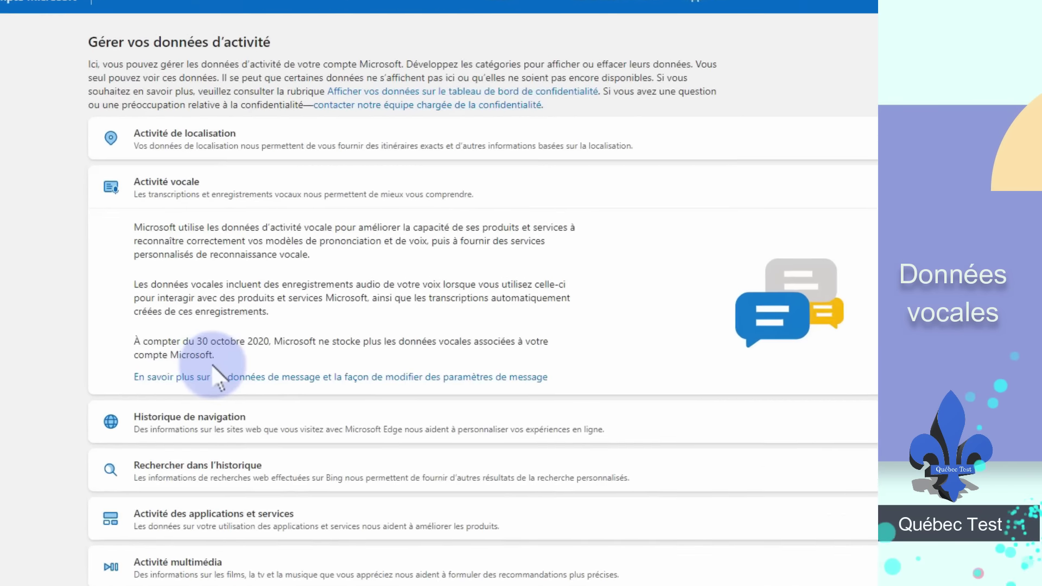
drag(198, 343, 267, 343)
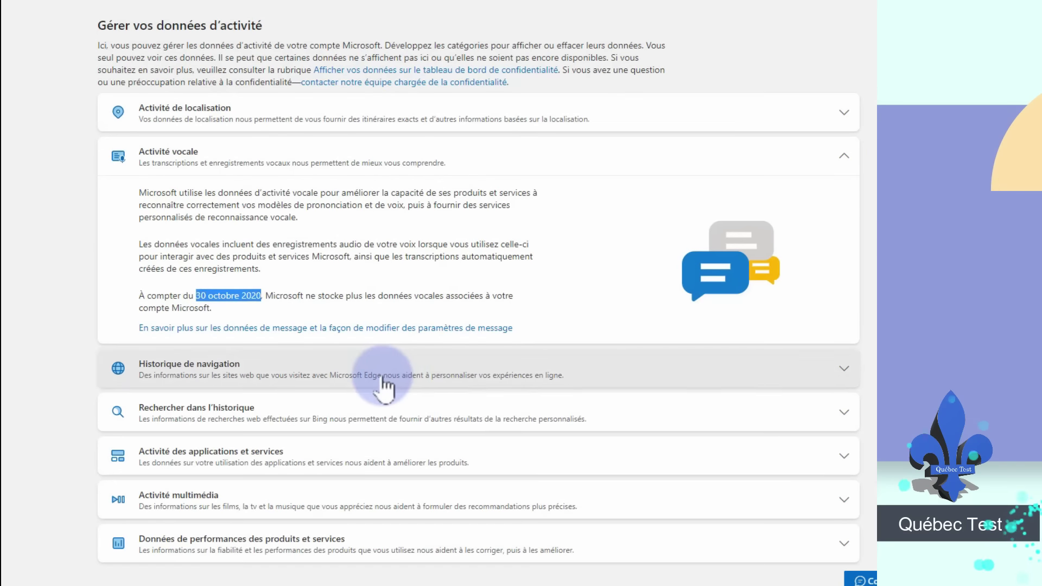
- Expand Historique de navigation and review the recently visited sites recorded by Microsoft Edge
click(391, 382)
scroll(301, 442, down, 1)
scroll(299, 442, down, 4)
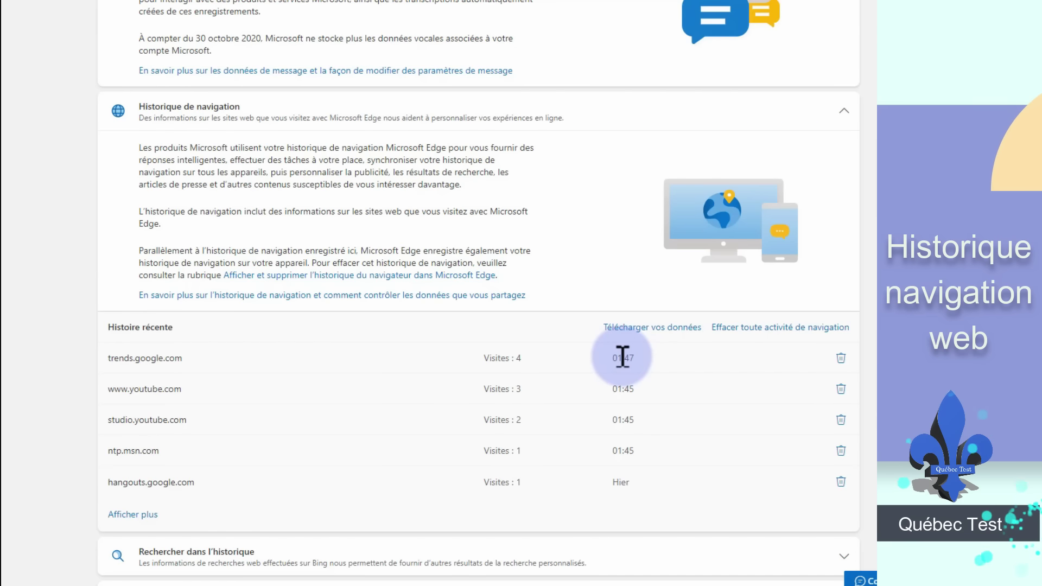
- Expand Rechercher dans l'historique and review the recent searches and the remaining activity categories
scroll(251, 111, down, 8)
click(252, 109)
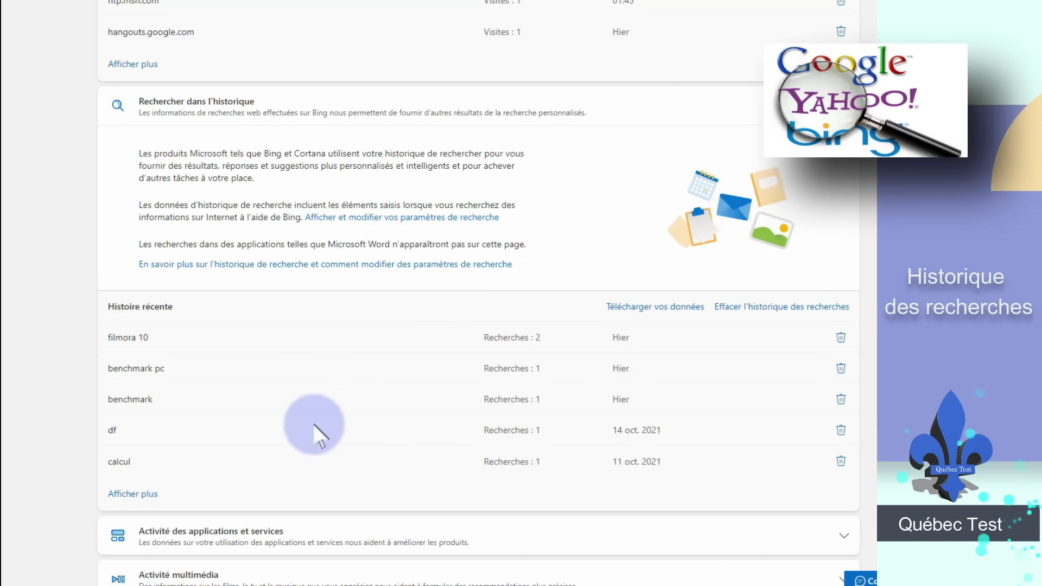
scroll(314, 425, down, 5)
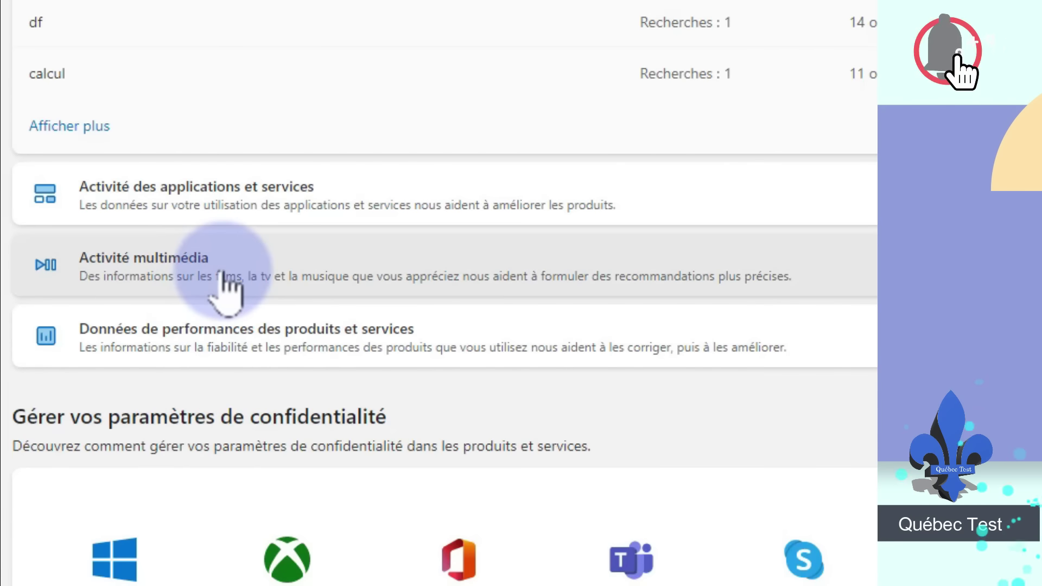
- Open the advertising settings from Autres paramètres de confidentialité and show the full list of current interests
scroll(347, 320, down, 4)
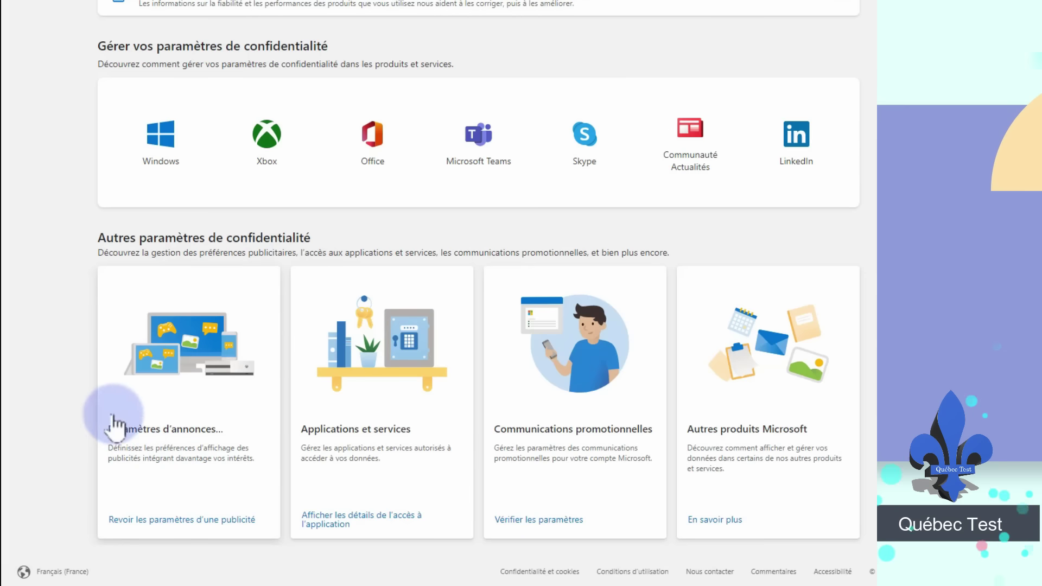
click(167, 522)
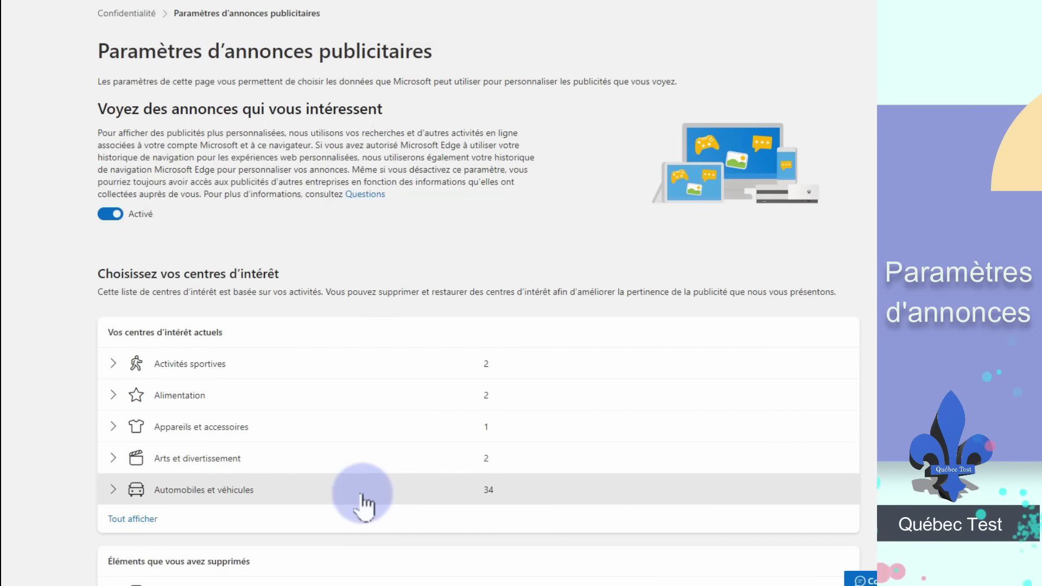
click(119, 520)
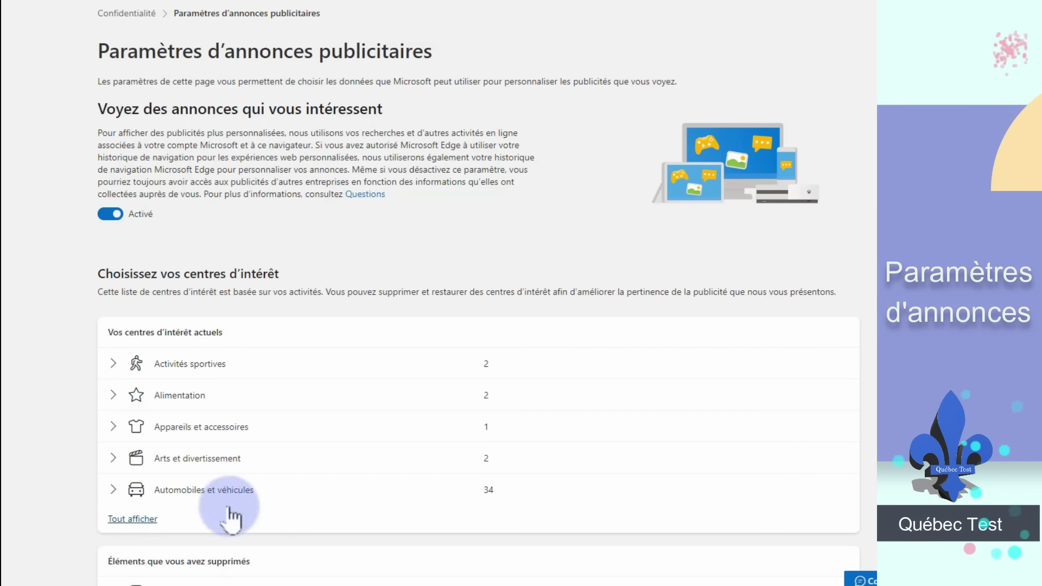
- Look through the advertising interest categories and expand Services financiers
scroll(523, 379, down, 15)
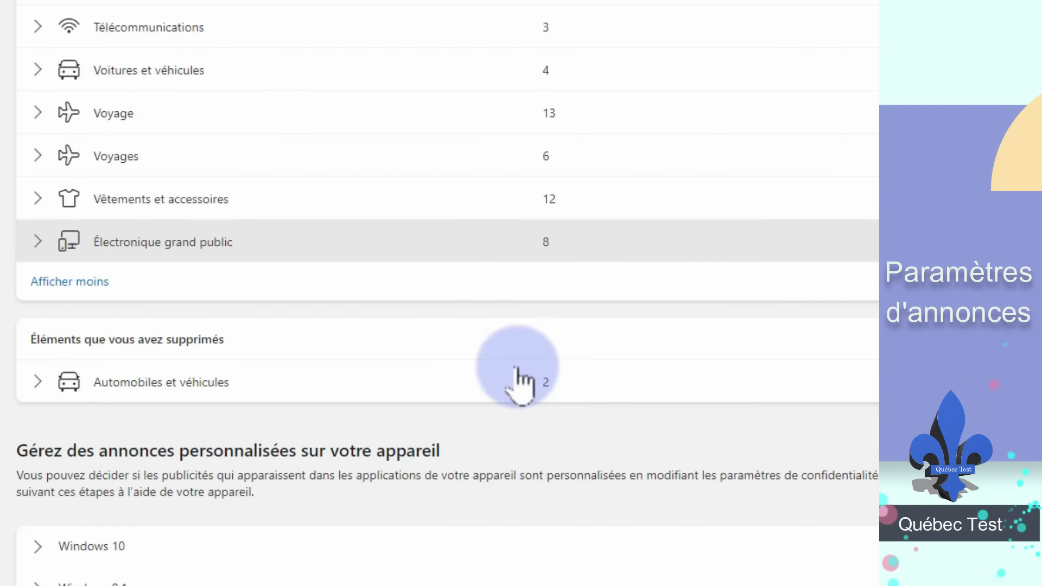
scroll(518, 382, up, 10)
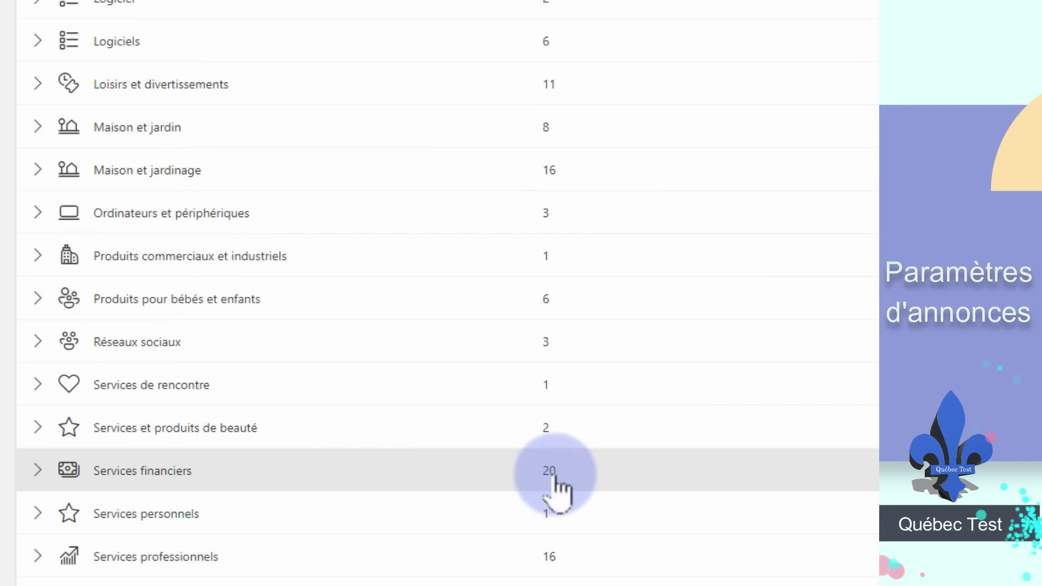
click(558, 483)
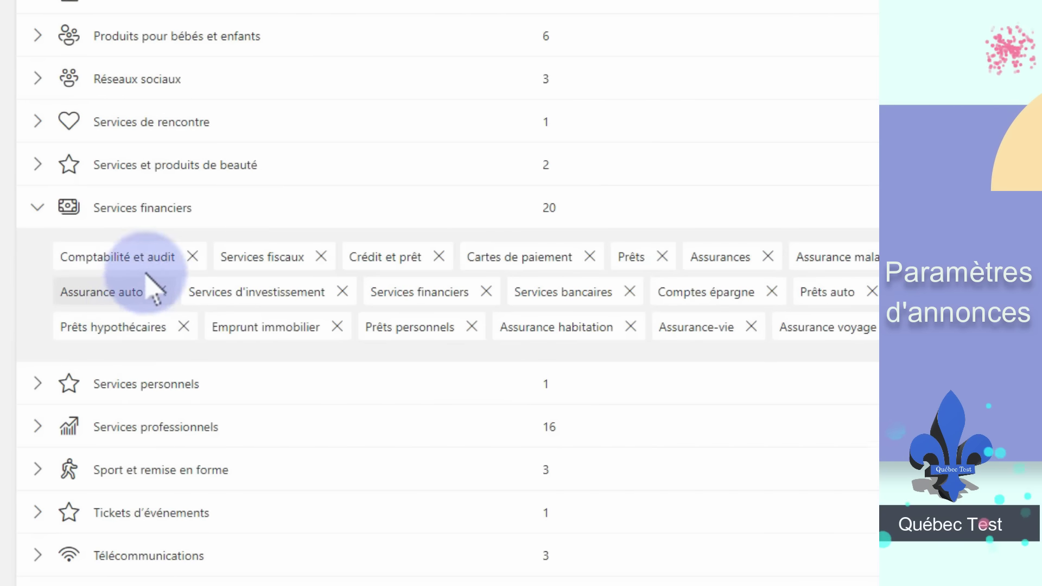
- Examine the interests listed under Automobiles et véhicules, collapse that category, and look over the other categories
scroll(304, 147, up, 6)
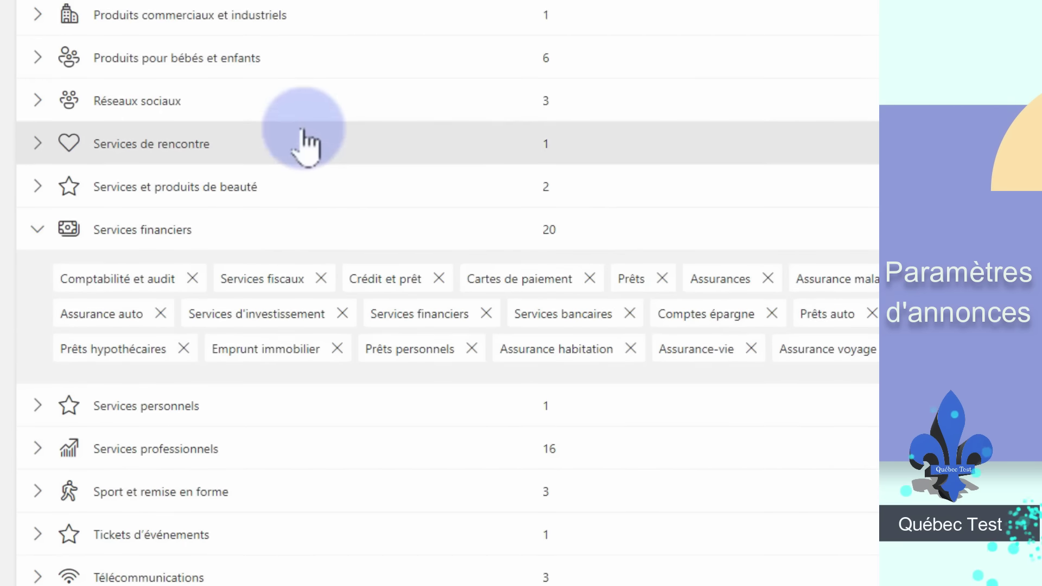
scroll(312, 173, up, 10)
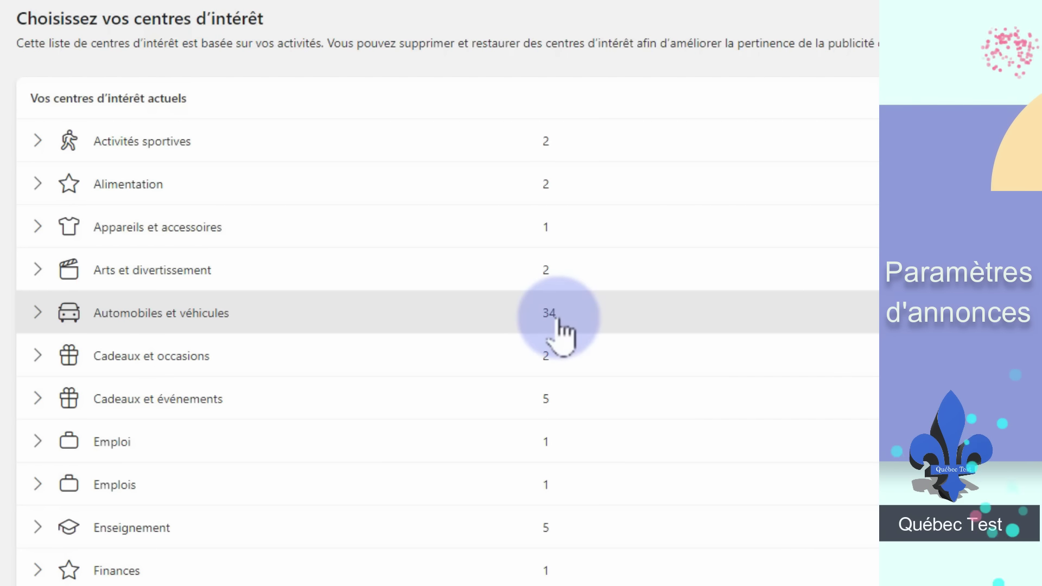
click(38, 315)
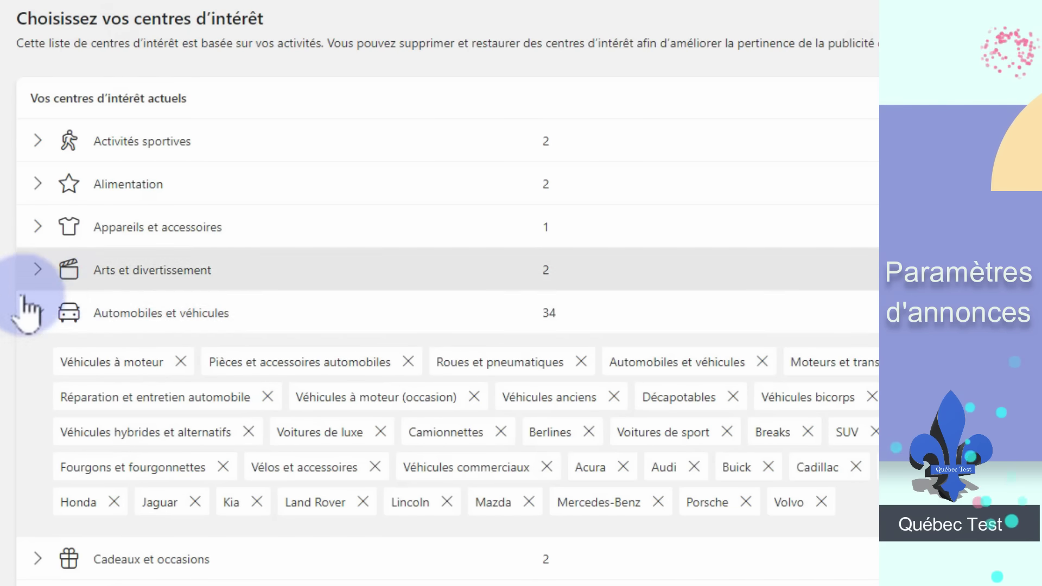
click(36, 313)
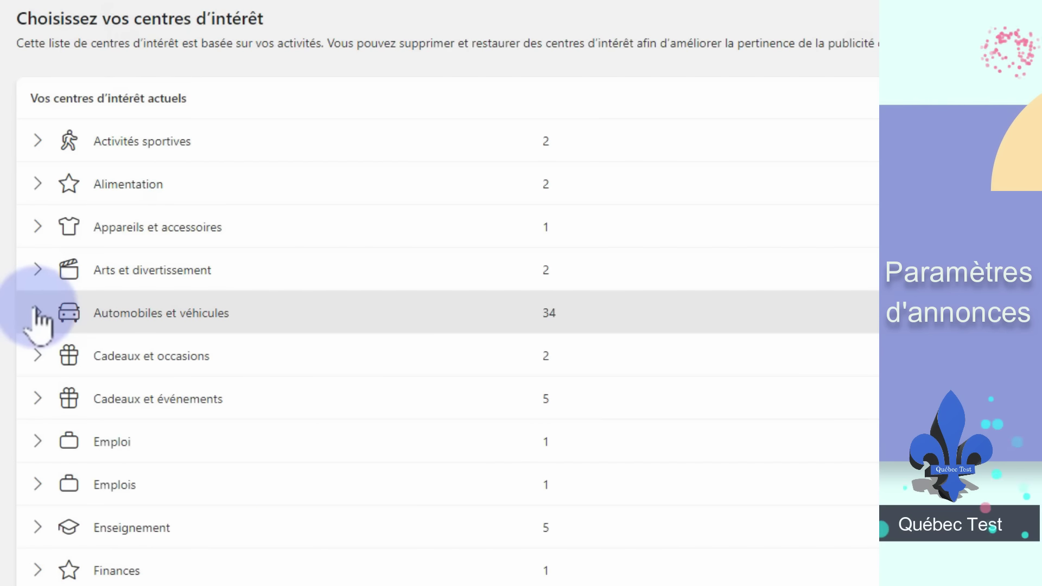
scroll(505, 211, down, 9)
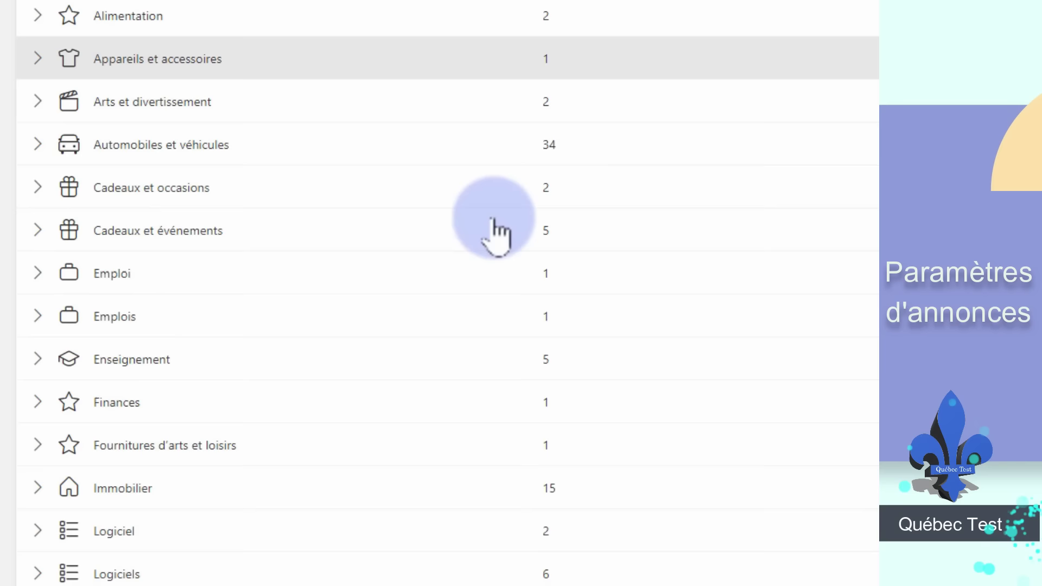
scroll(496, 234, down, 4)
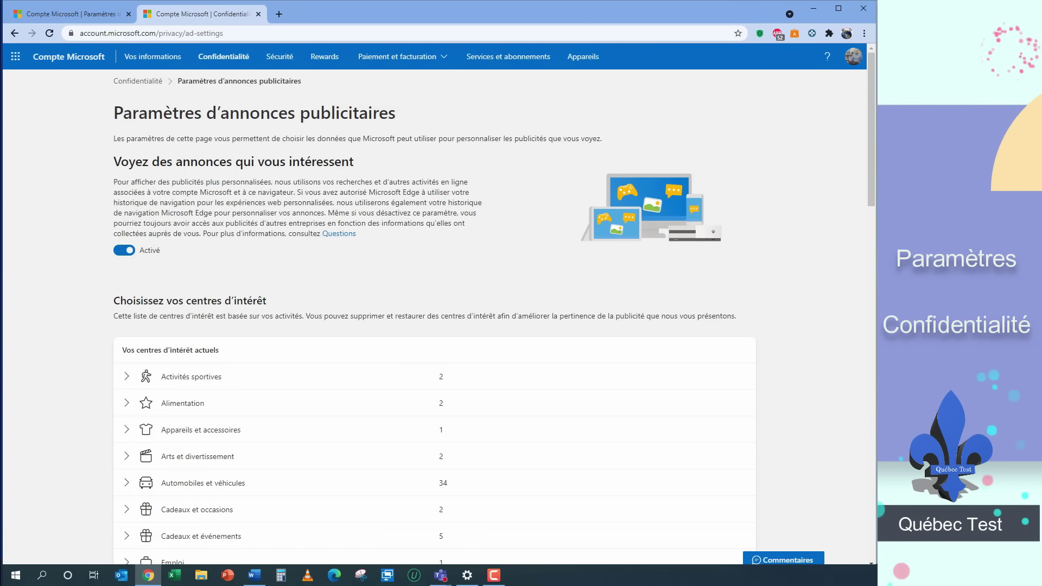
- Switch back to the Windows privacy settings and turn off app use of the advertising identifier
click(466, 574)
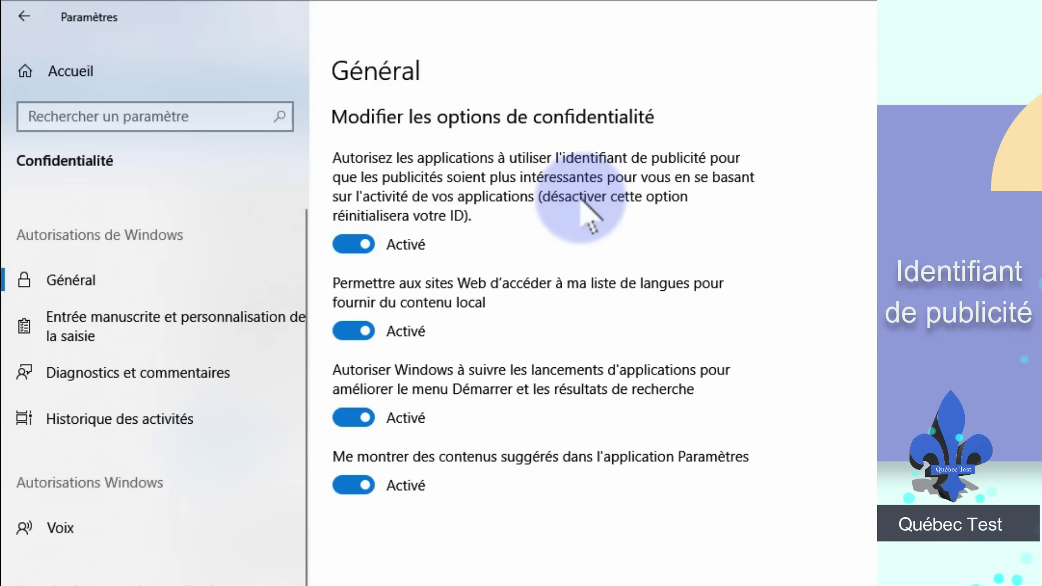
click(358, 249)
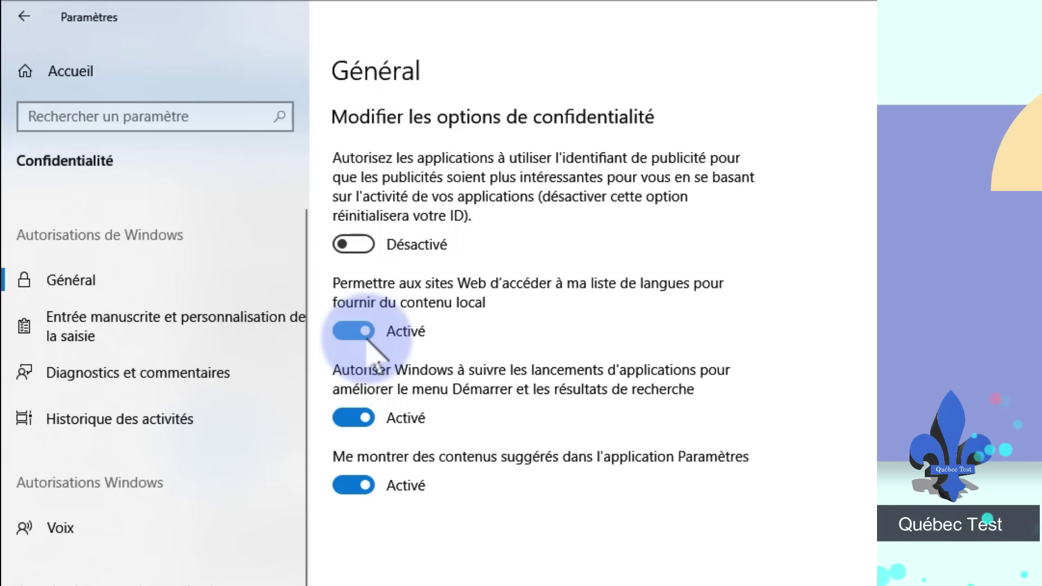
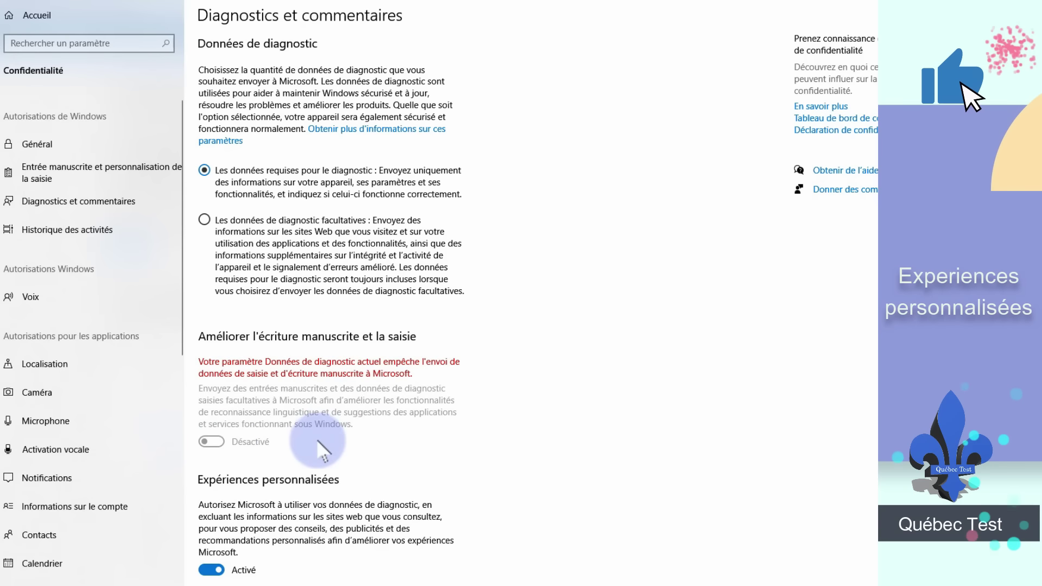
- Turn off Expériences personnalisées in the Diagnostics et commentaires settings
scroll(282, 423, down, 3)
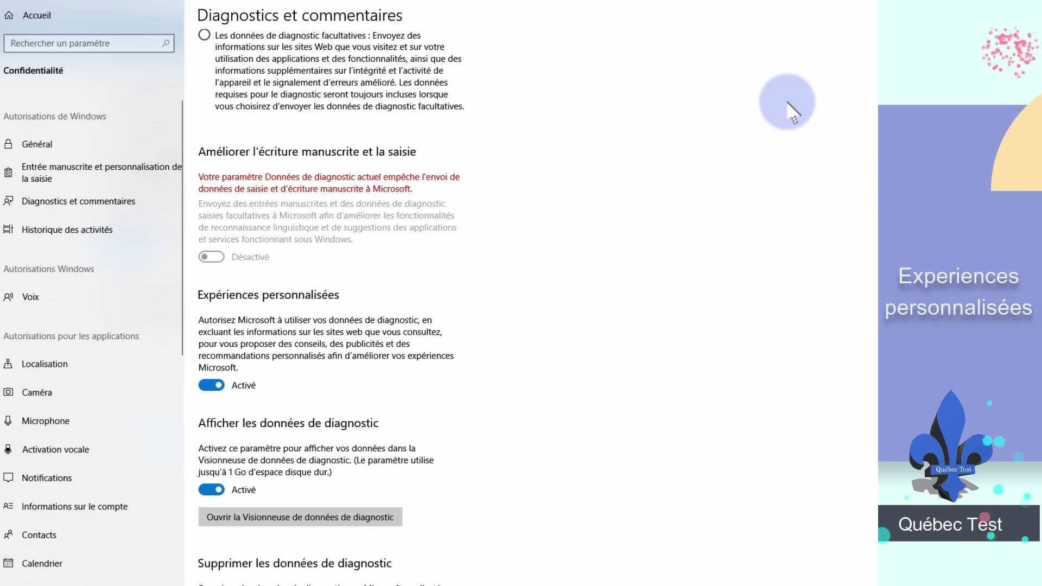
click(208, 385)
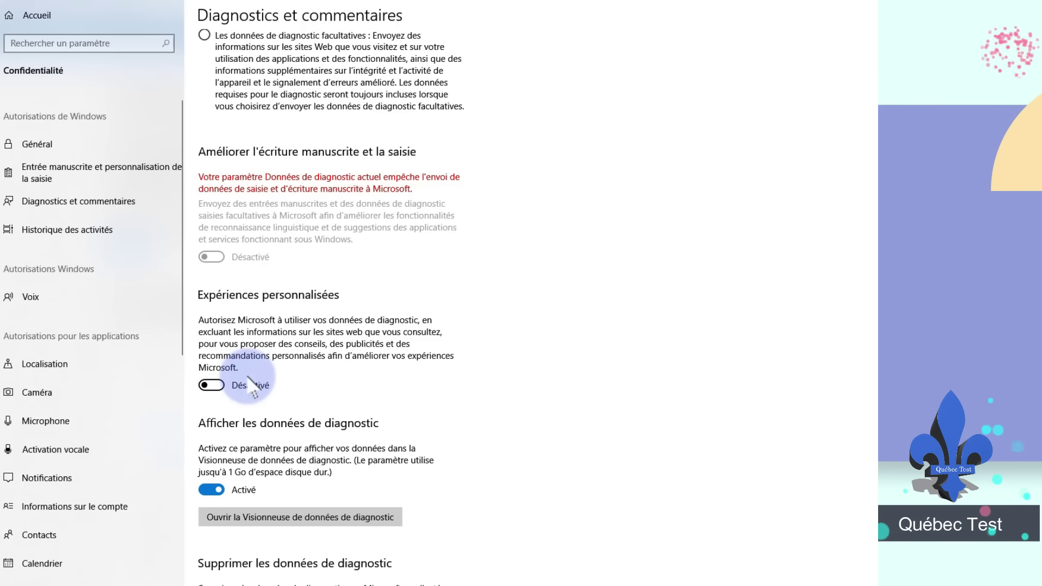
- Launch the Visionneuse de données de diagnostic, and turn off Afficher les données de diagnostic
scroll(248, 377, down, 5)
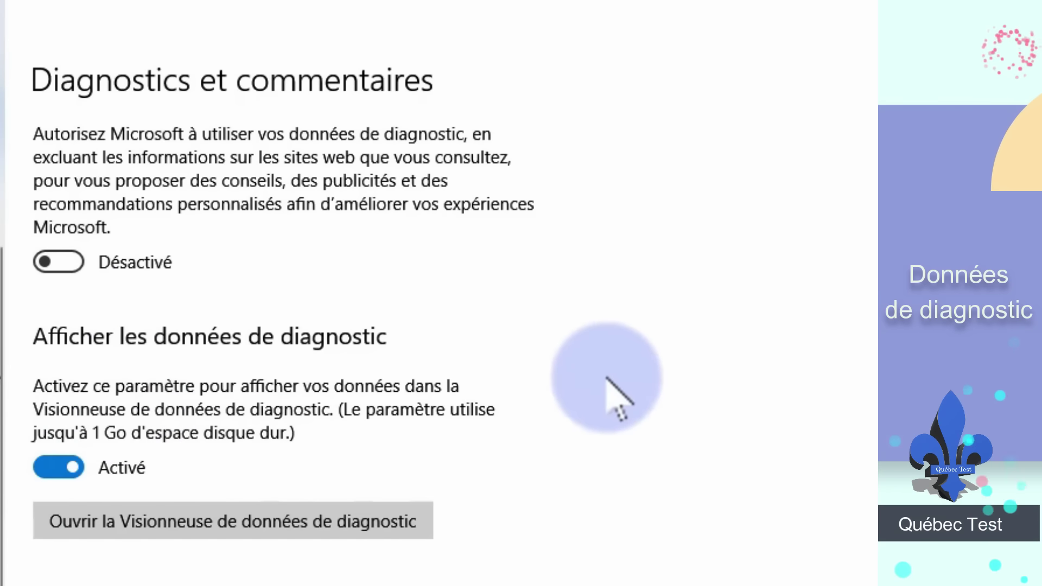
click(117, 520)
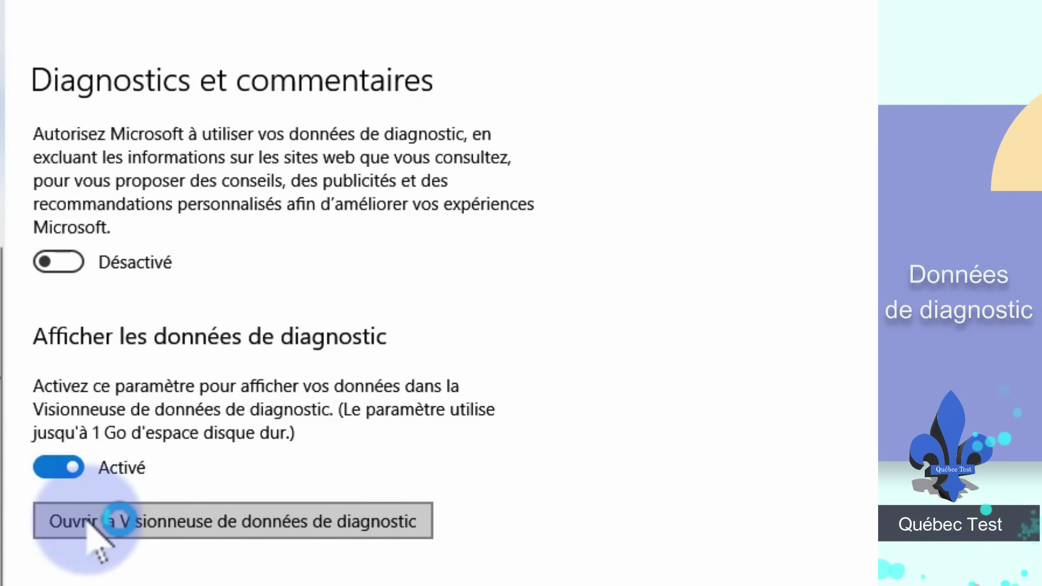
click(54, 468)
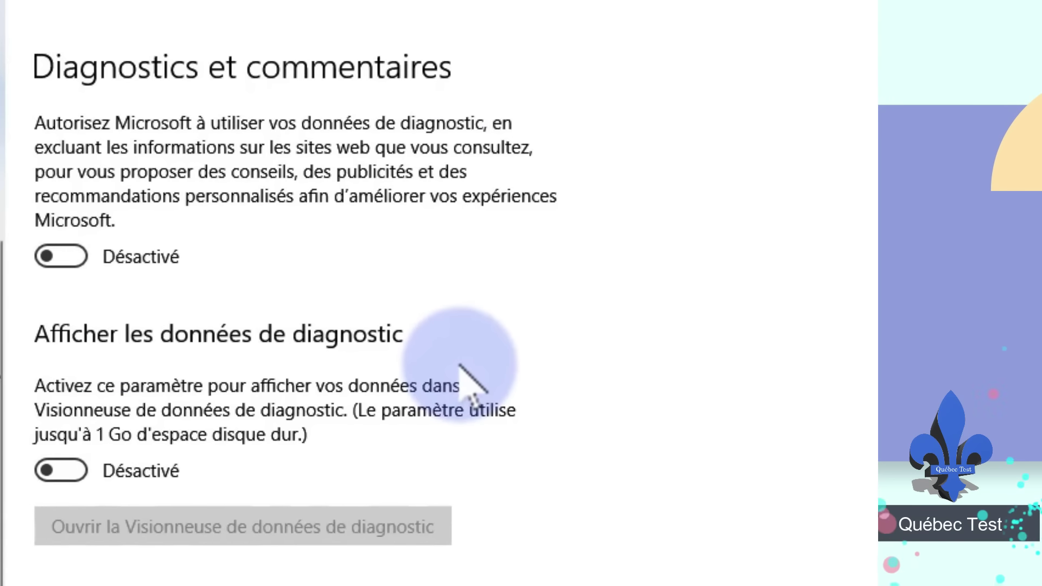
- Delete the diagnostic data that Microsoft has collected about this device
scroll(466, 384, down, 10)
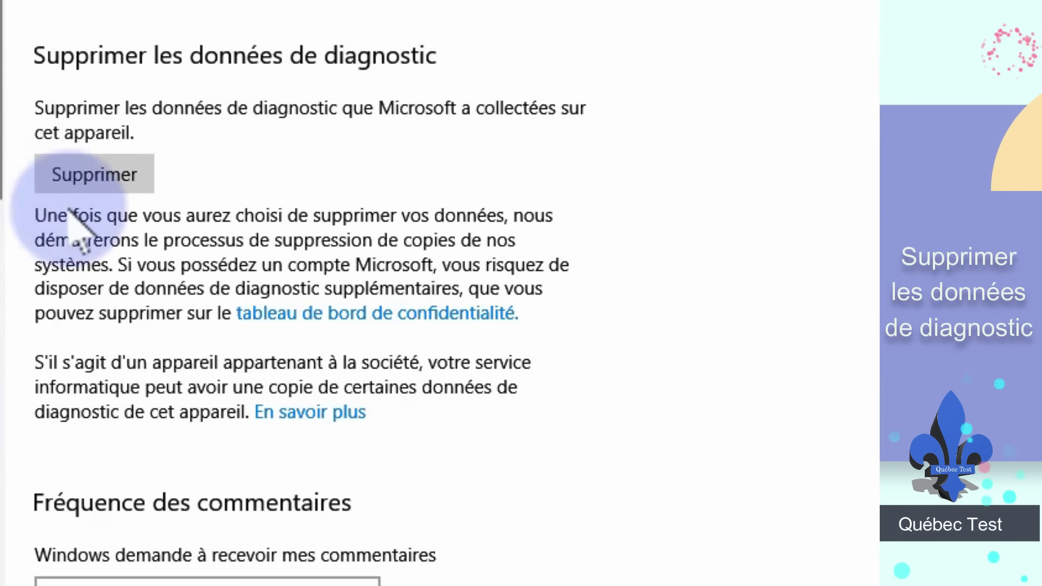
click(90, 187)
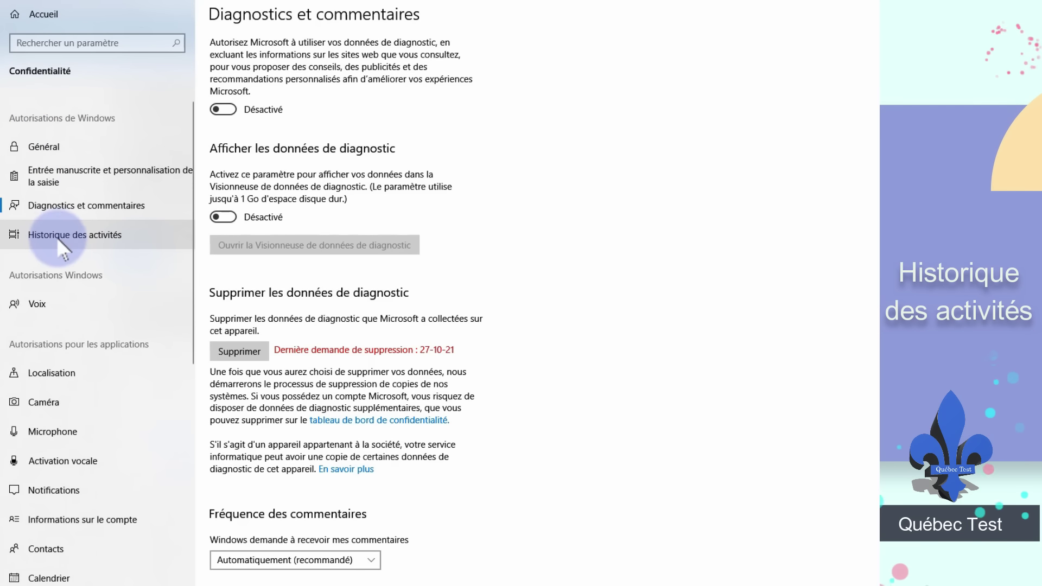
- Open the Historique des activités privacy settings
click(37, 243)
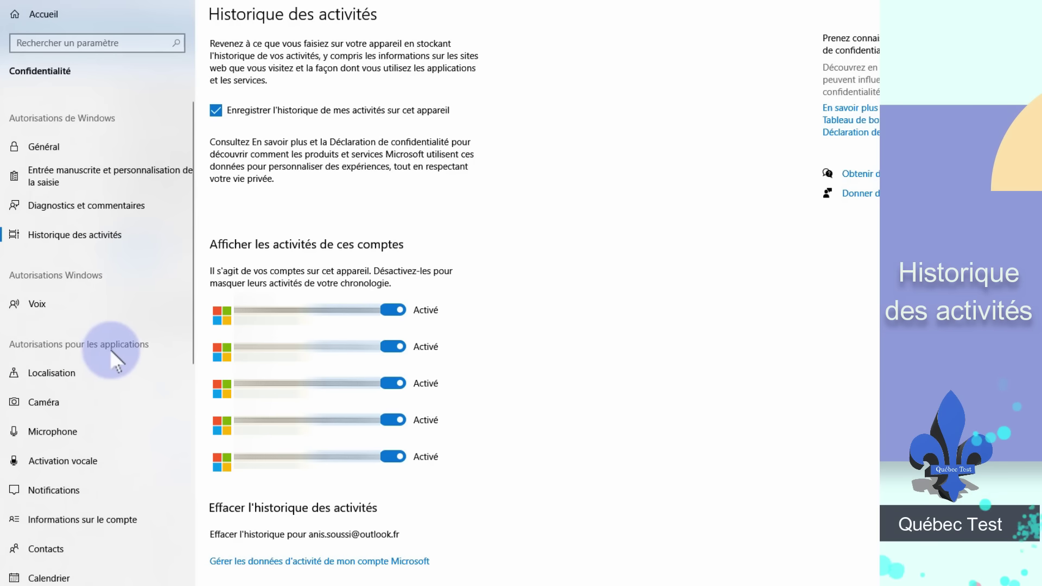
- Open the Localisation privacy settings and review the device access option and the applications allowed to use the exact location
click(75, 372)
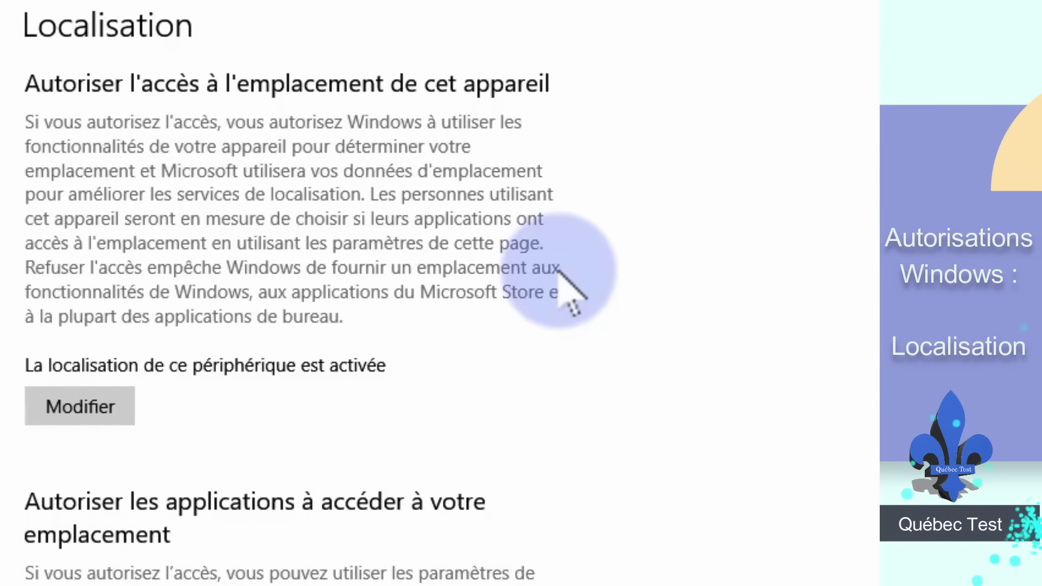
scroll(607, 570, down, 20)
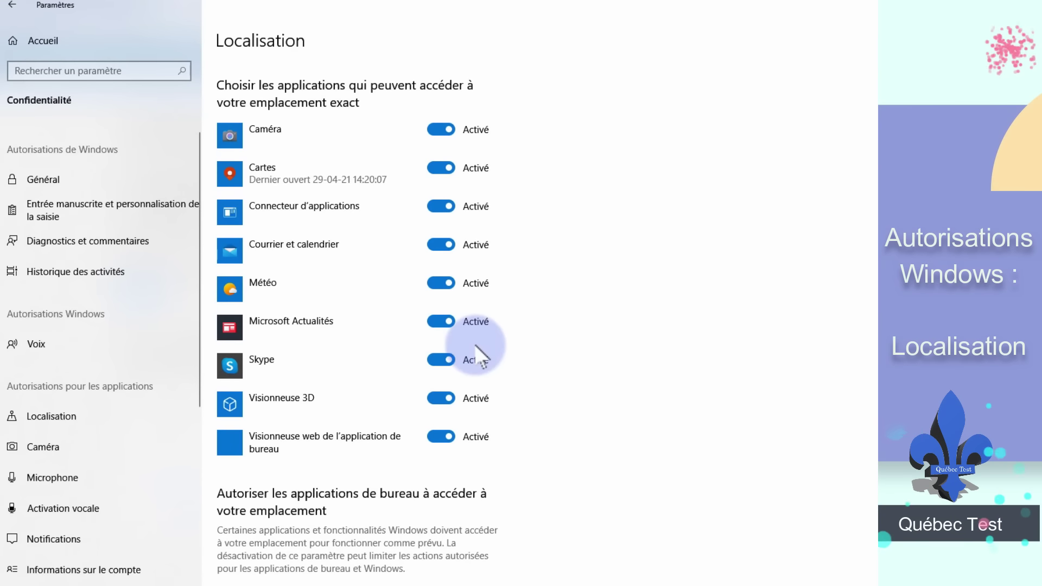
scroll(475, 345, up, 15)
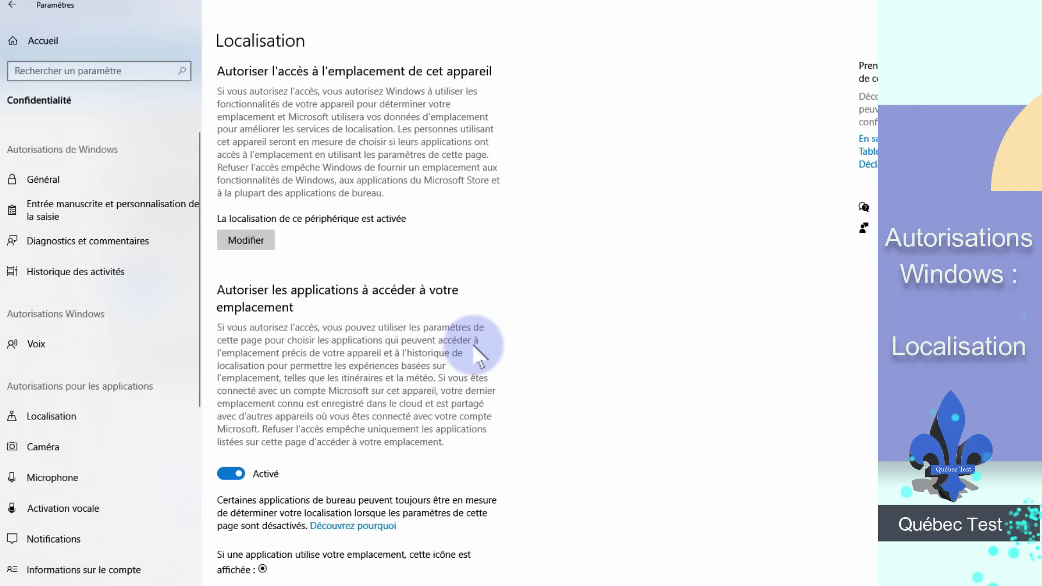
- Turn off access to location services for this device and check the location permissions of the individual applications
click(256, 246)
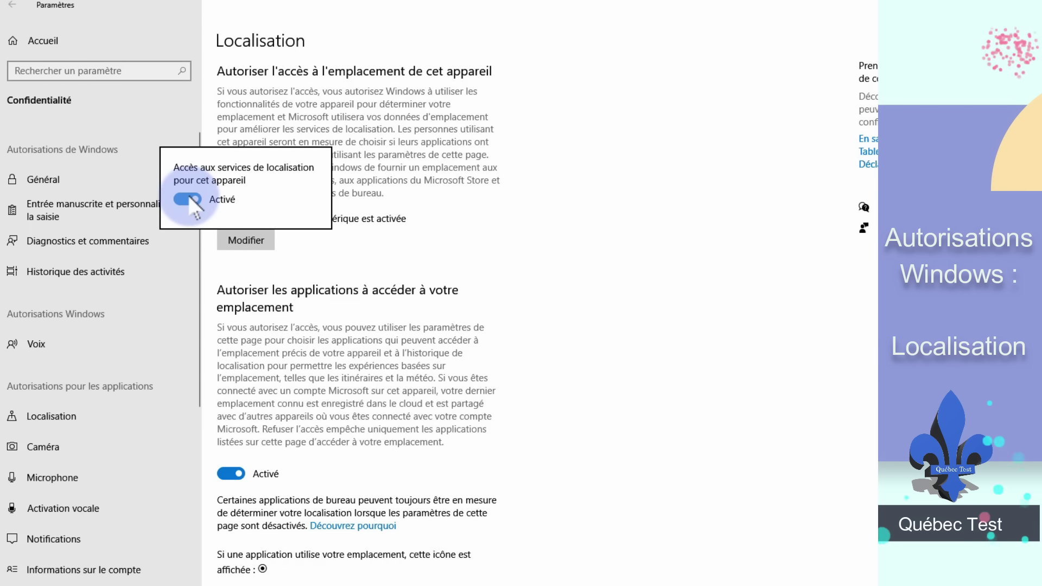
scroll(531, 437, down, 10)
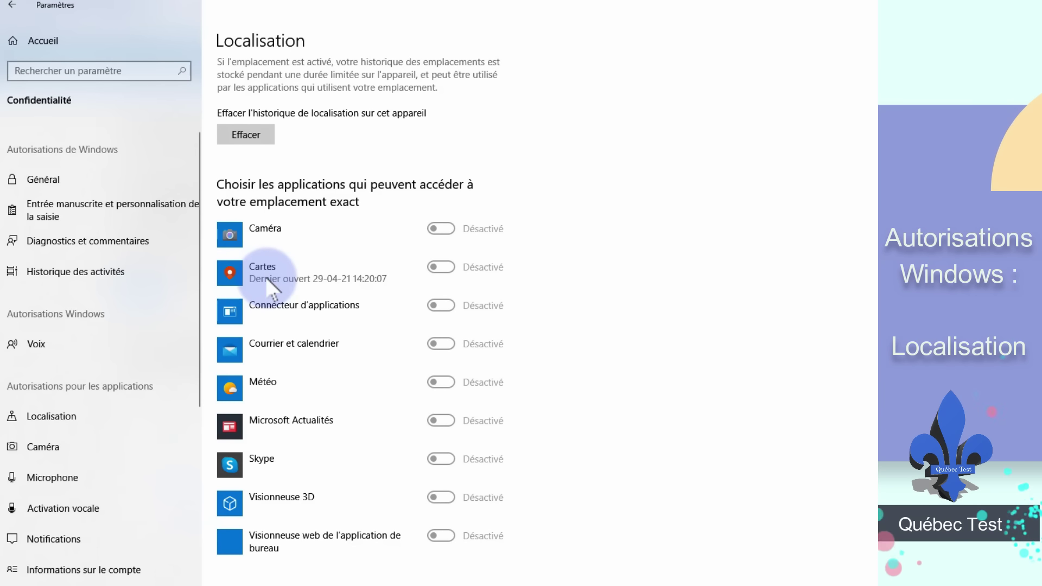
scroll(317, 255, up, 8)
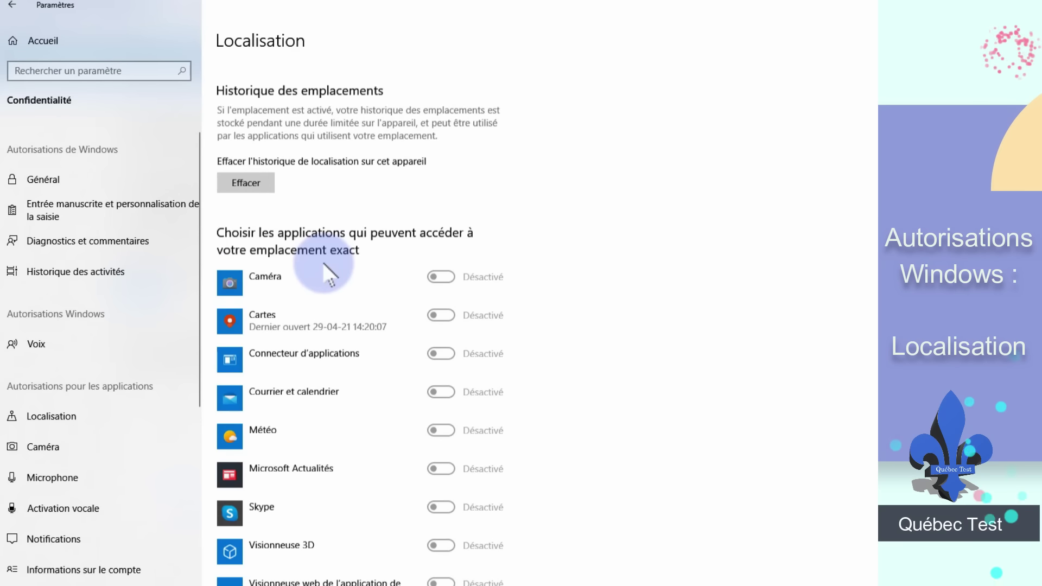
scroll(305, 300, up, 3)
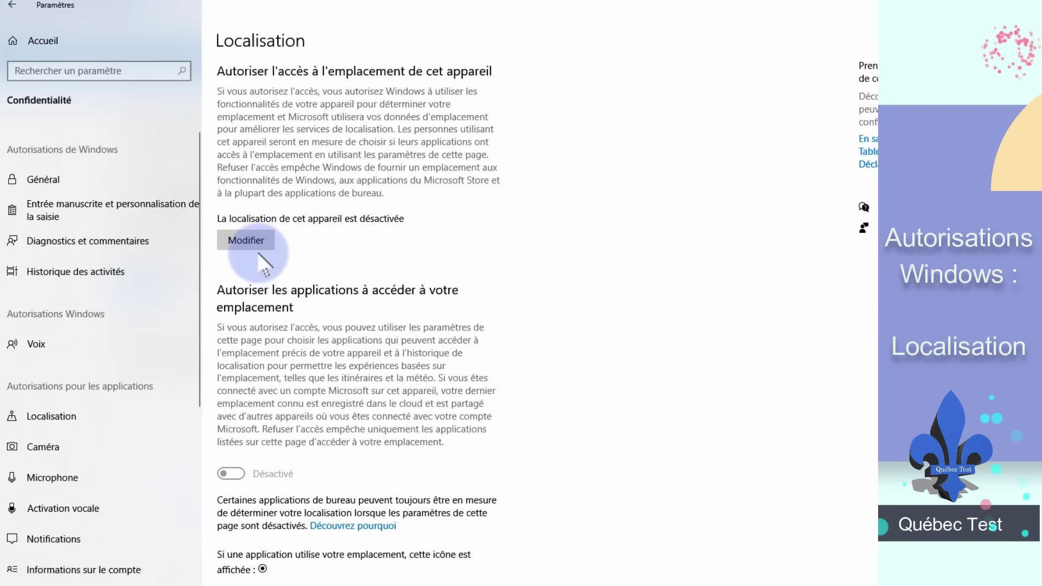
- Turn access to location services for this device back on
click(250, 241)
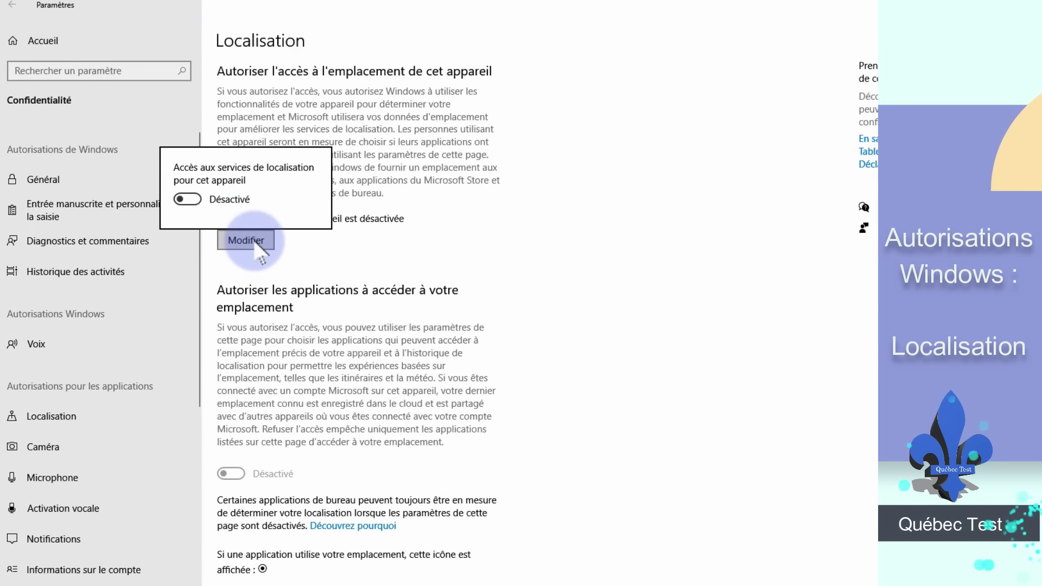
click(187, 199)
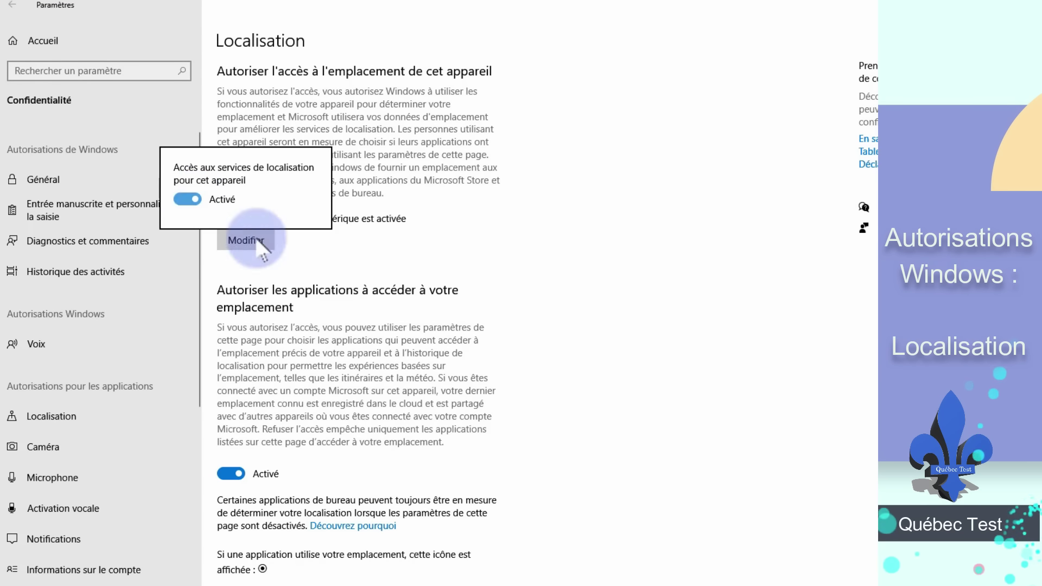
click(619, 415)
- Turn off exact location access for Caméra, Connecteur d'applications, Courrier et calendrier, Skype, Visionneuse 3D and Visionneuse web de l'application de bureau
scroll(591, 426, down, 6)
scroll(592, 429, down, 4)
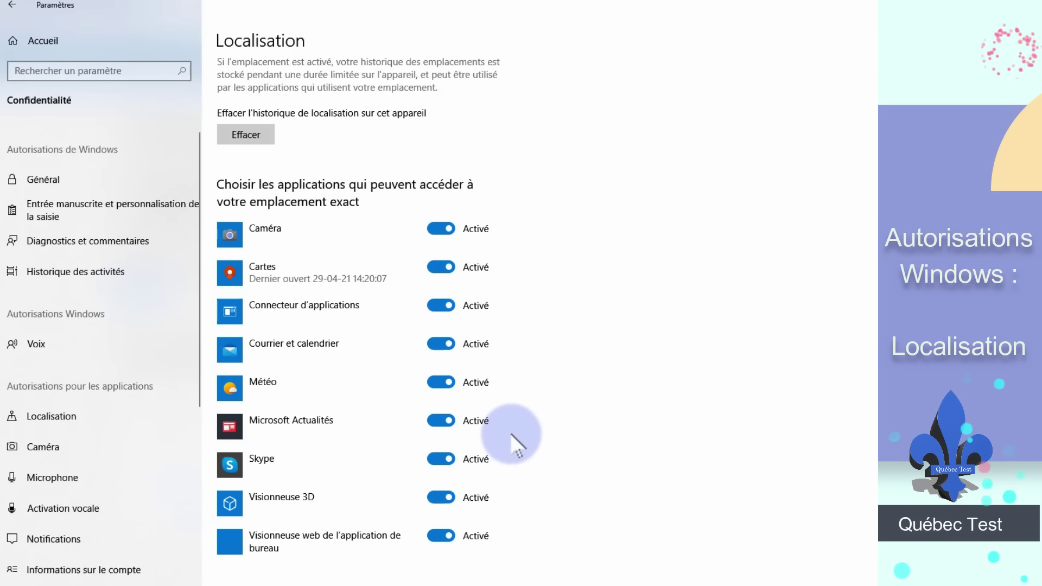
click(440, 230)
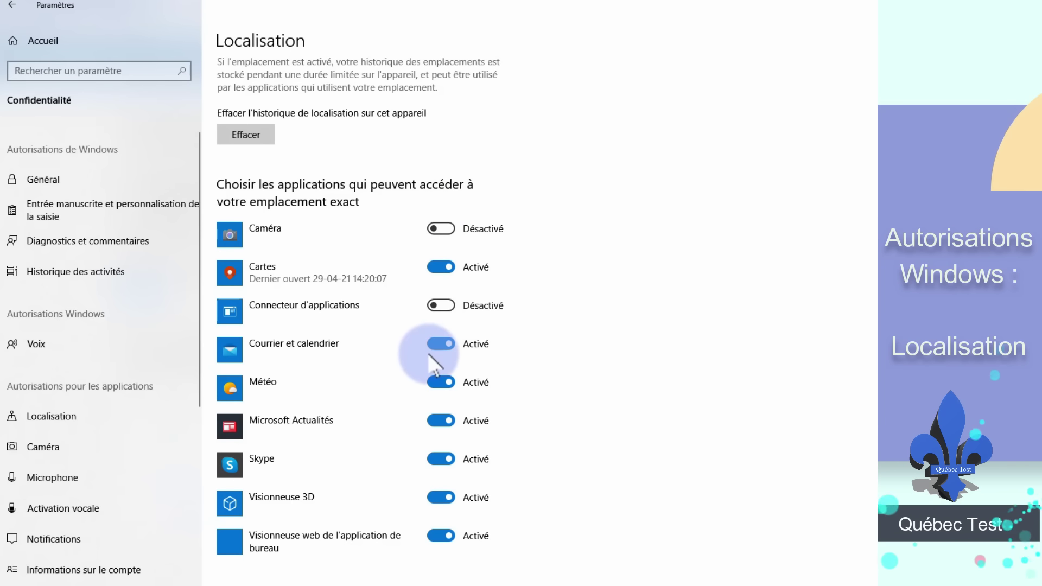
click(440, 344)
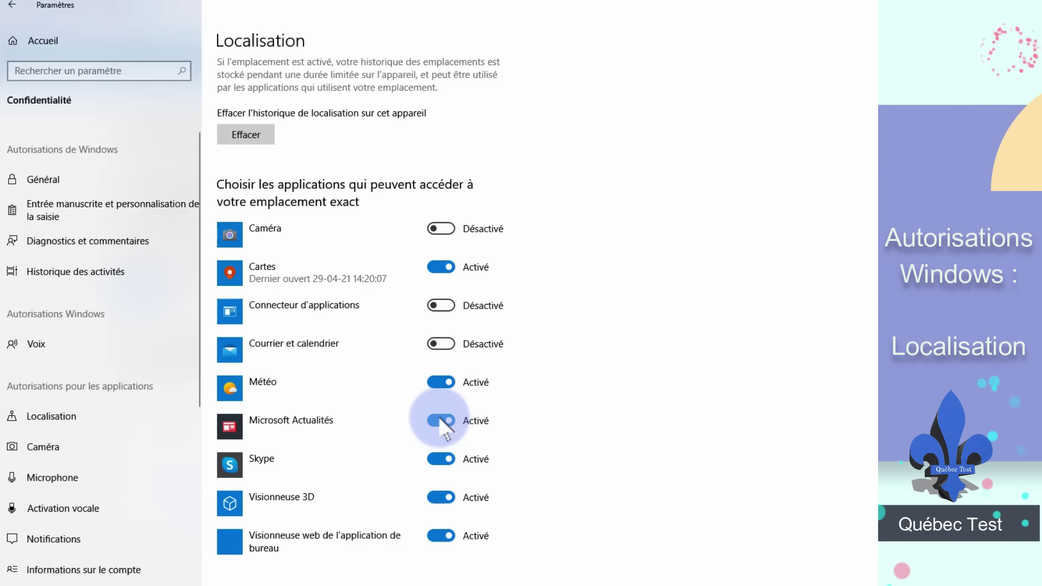
click(437, 460)
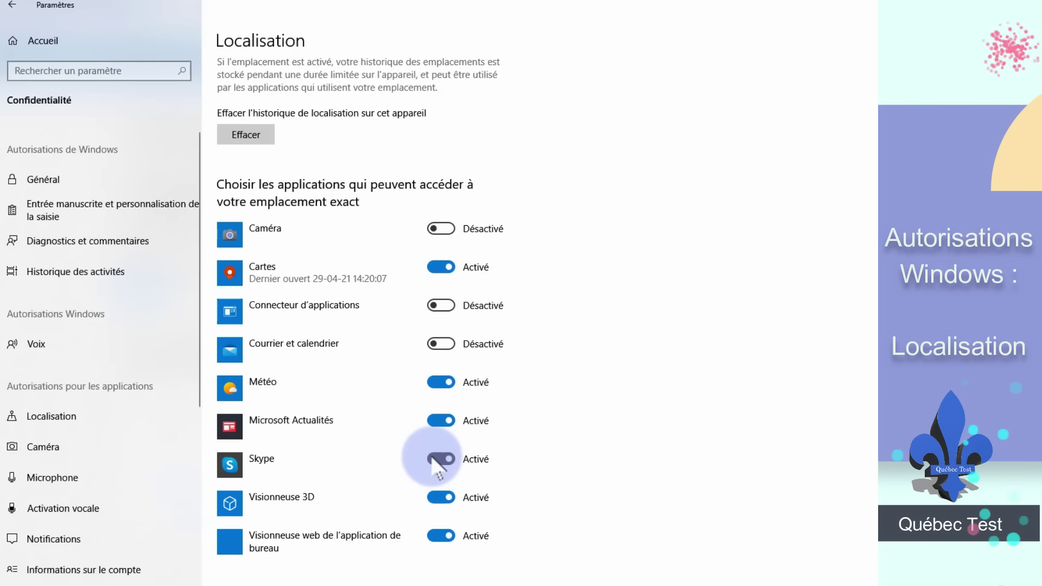
click(440, 497)
click(437, 536)
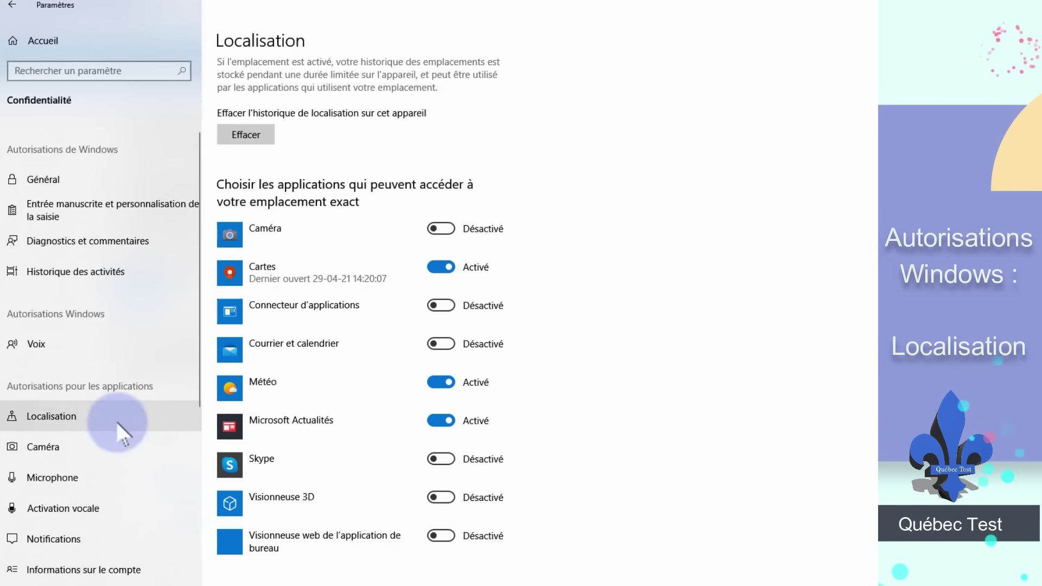
- Look through the application permission categories, and review which applications can access the camera in the Caméra settings
scroll(63, 433, down, 3)
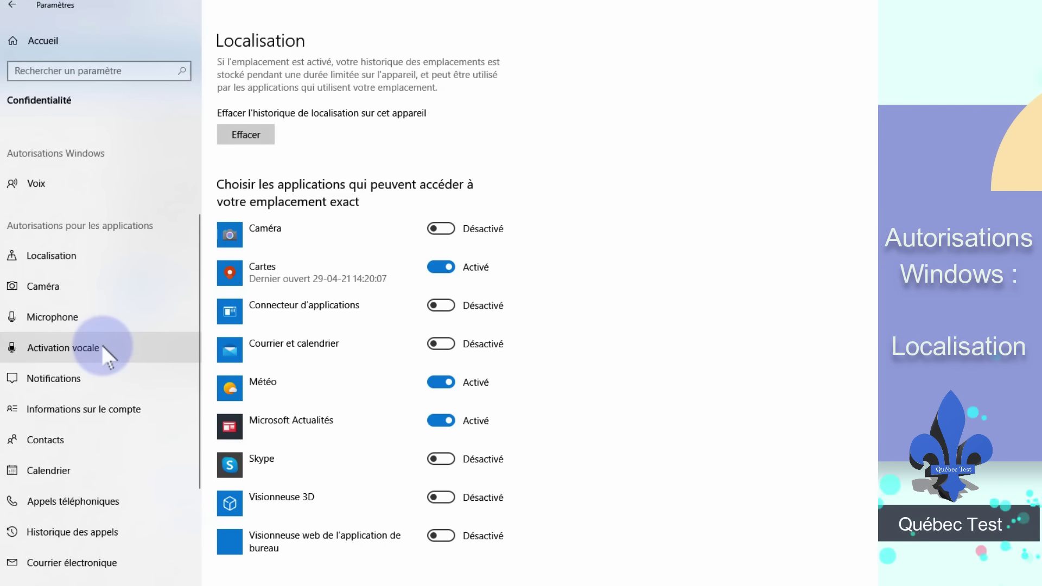
scroll(100, 343, down, 3)
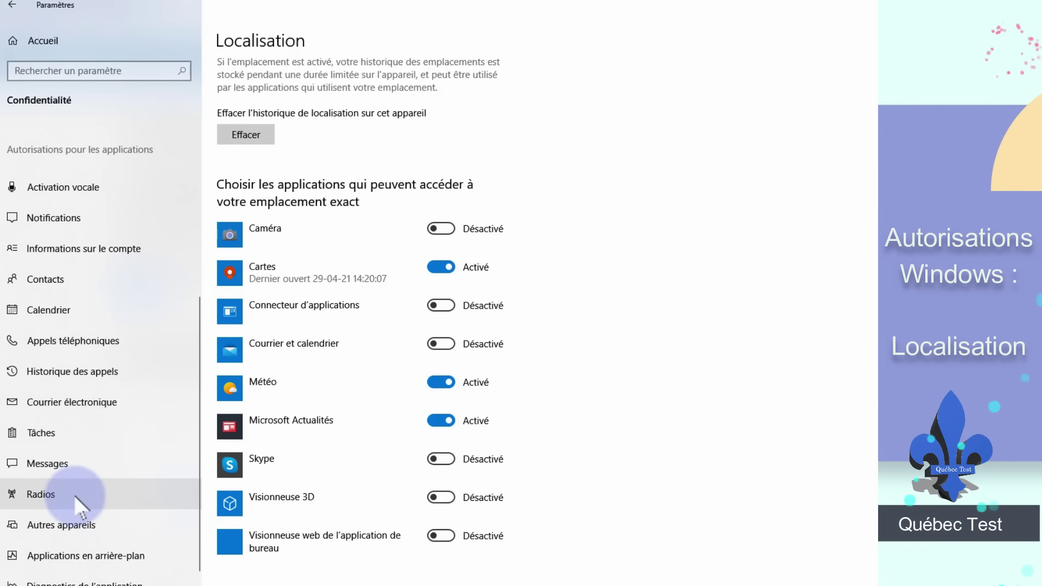
scroll(83, 501, up, 3)
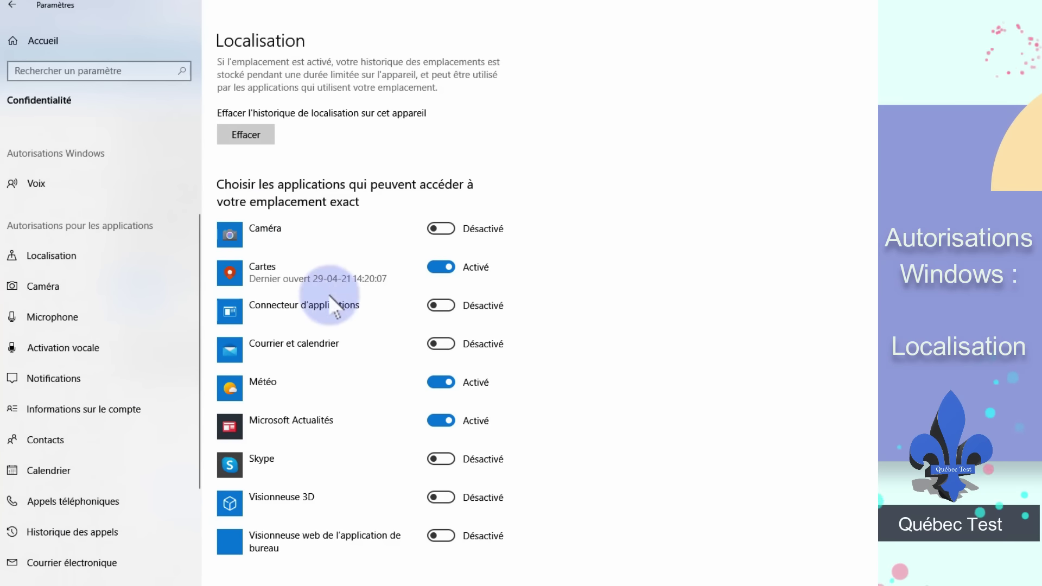
click(22, 282)
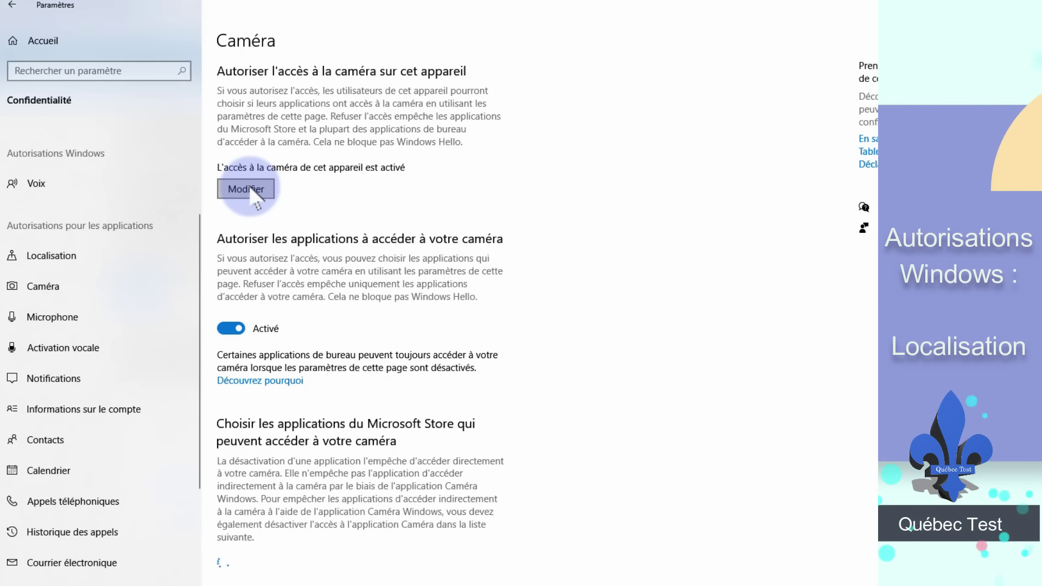
scroll(340, 315, down, 8)
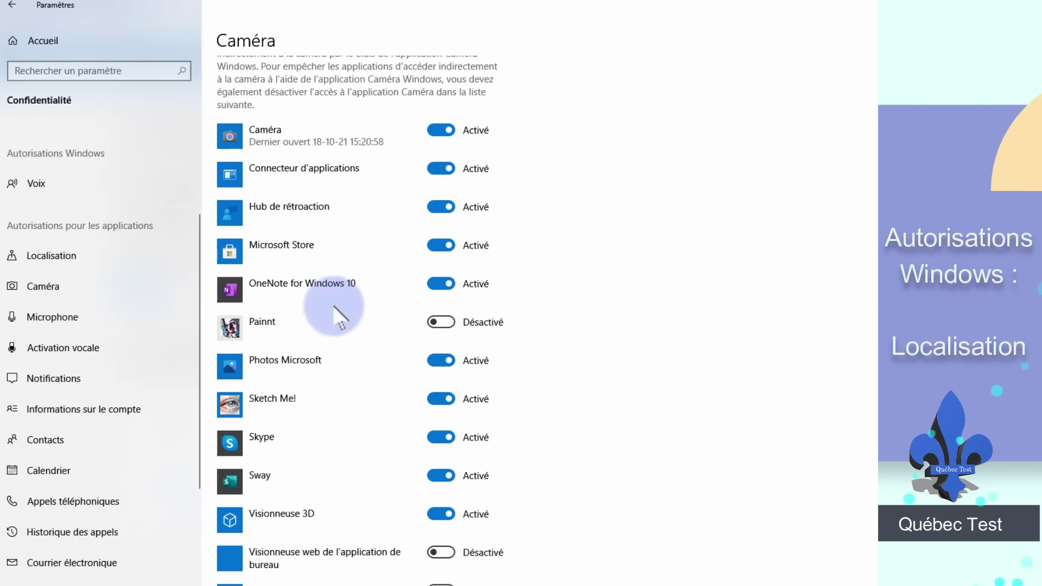
scroll(340, 315, down, 1)
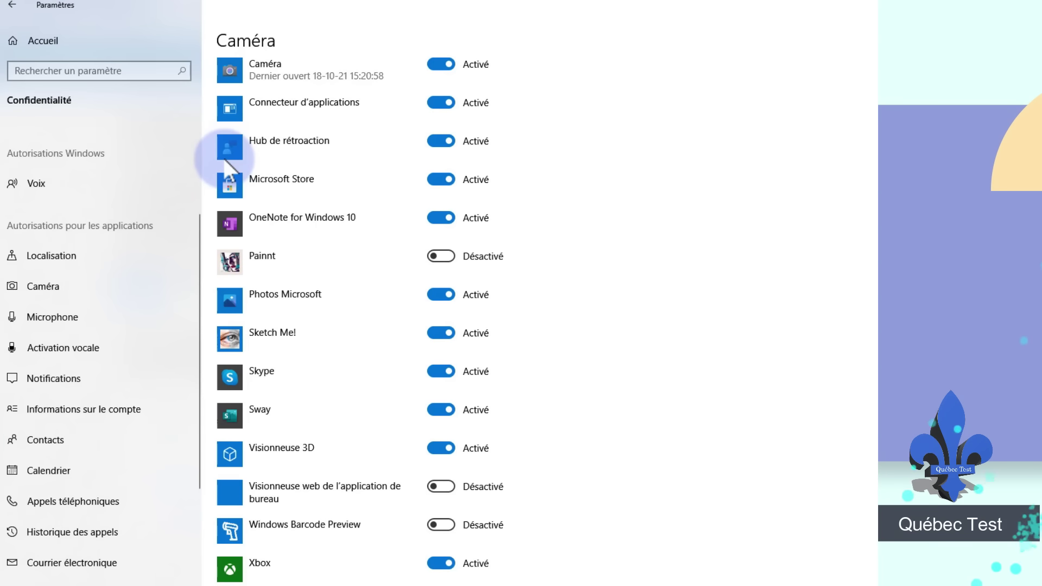
- Turn on Utiliser des adresses matérielles aléatoires in the Wi-Fi settings of Réseau et Internet
click(10, 6)
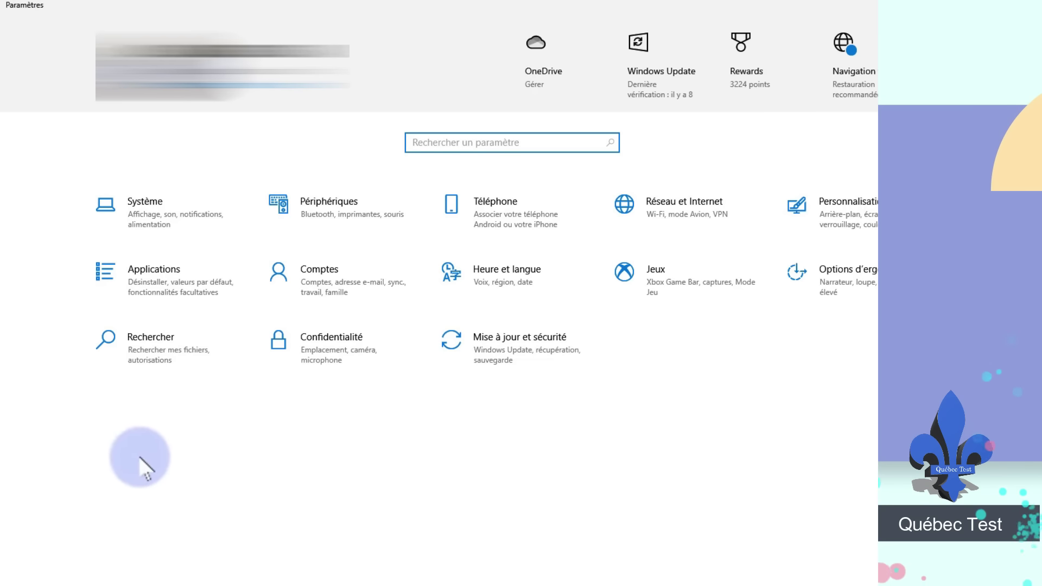
click(659, 204)
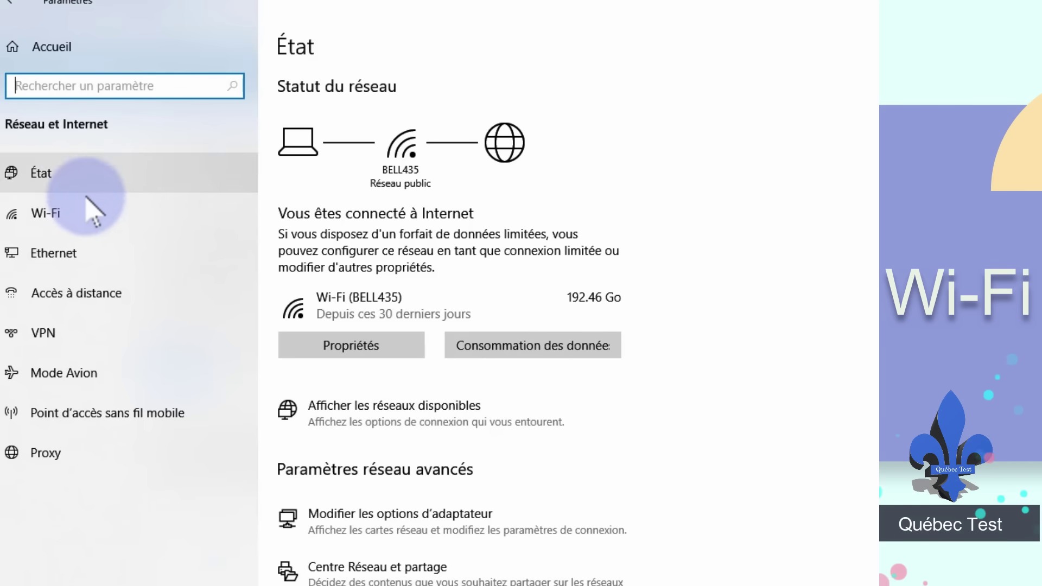
click(34, 218)
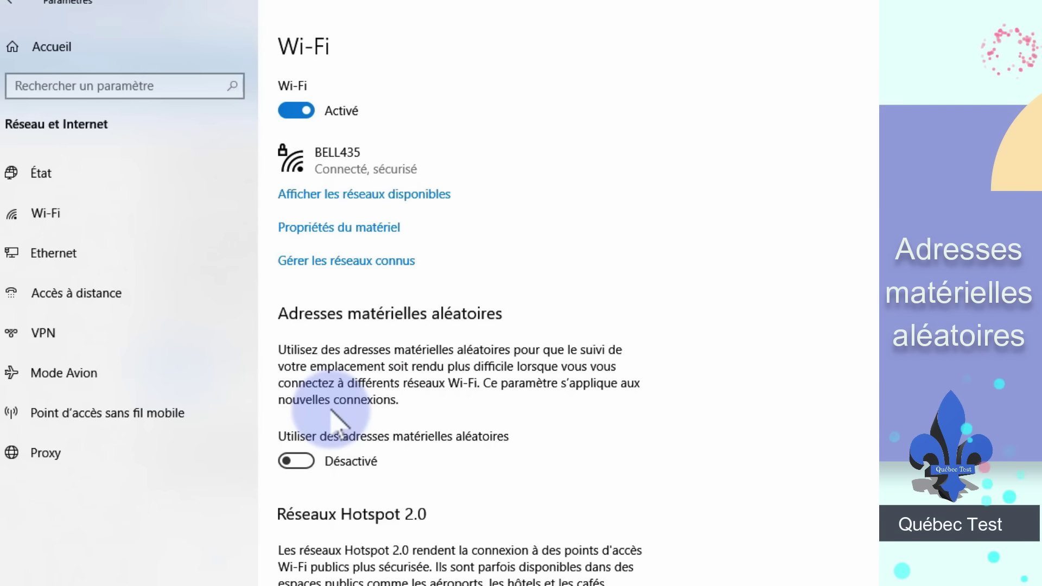
click(308, 463)
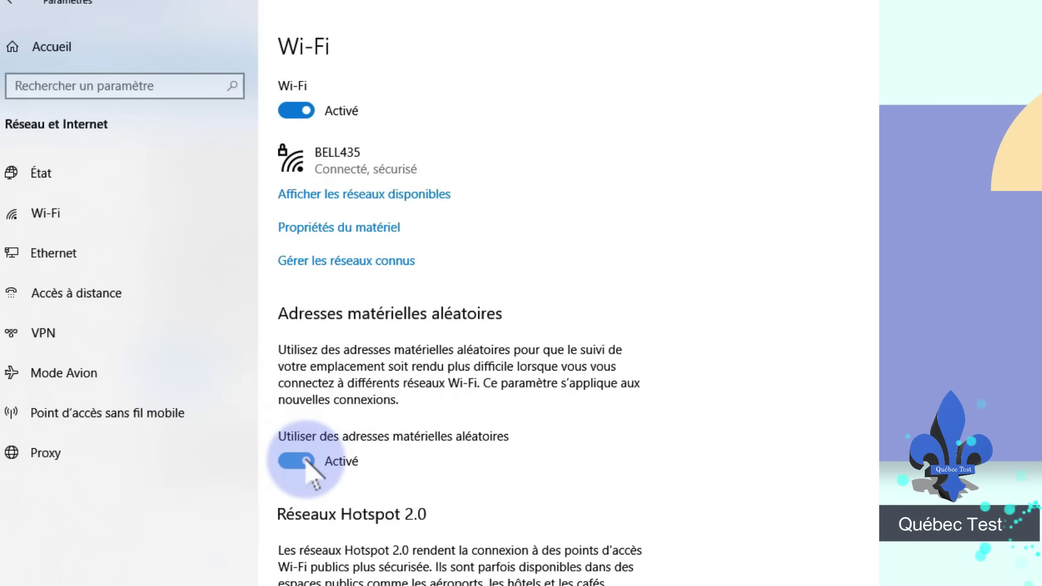